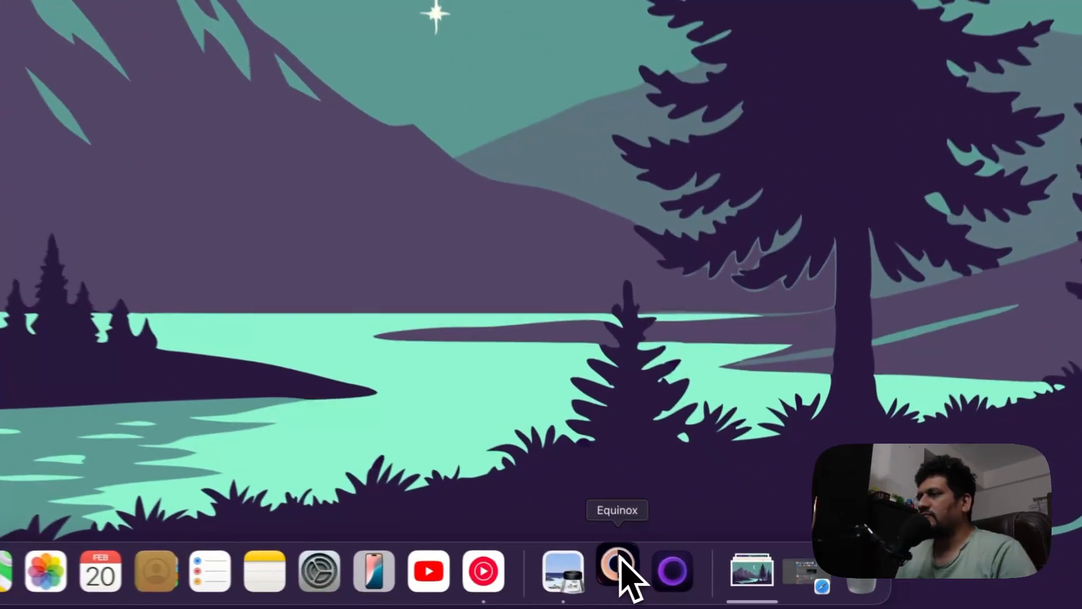
# Launch Equinox, then switch to the Recraft page open in Safari
pyautogui.click(713, 589)
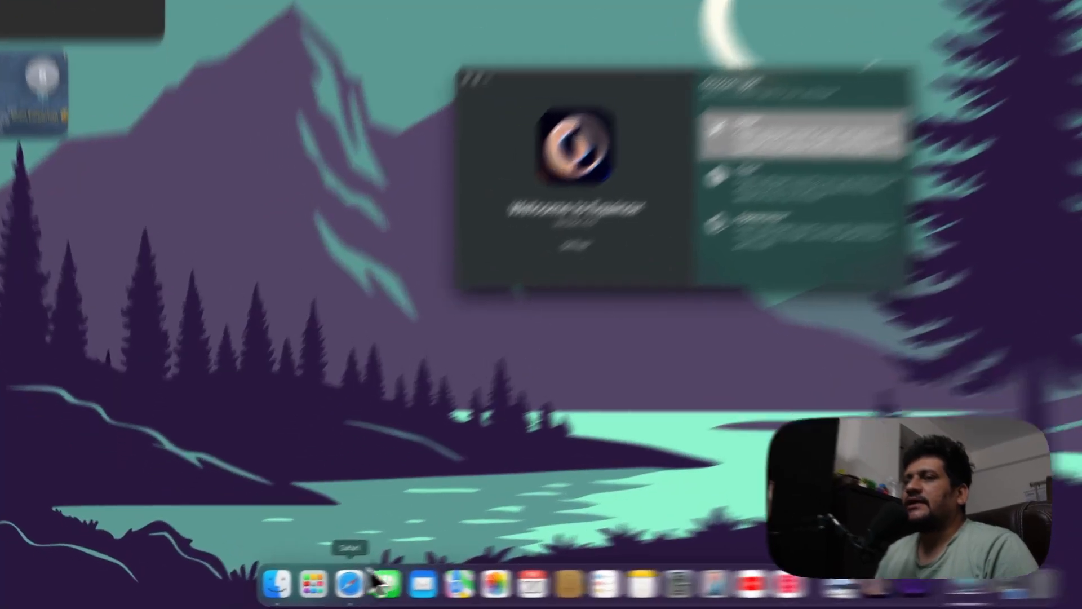
pyautogui.click(290, 588)
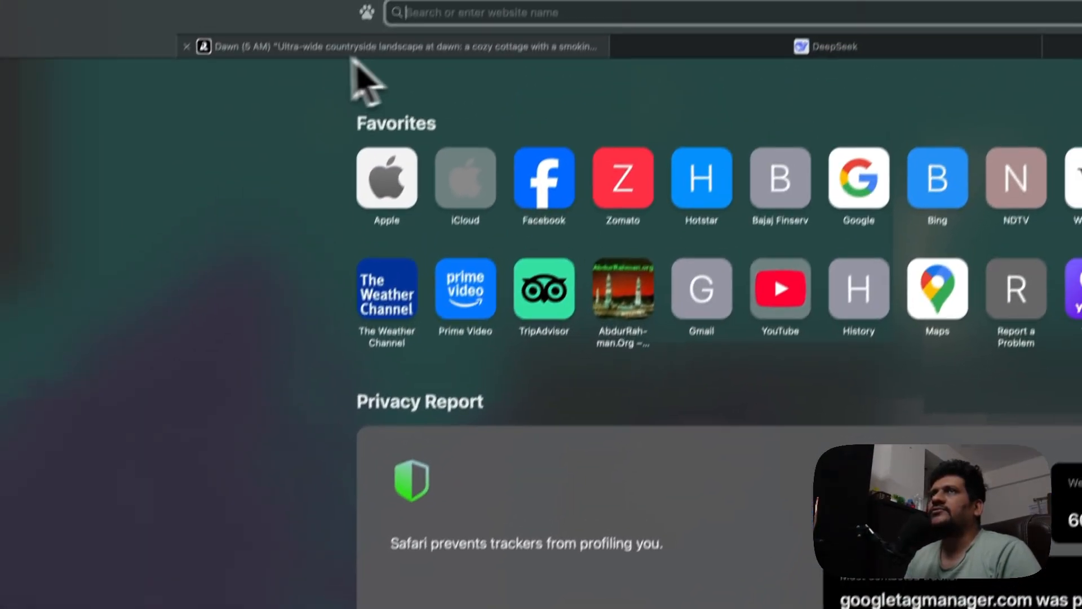
pyautogui.click(303, 72)
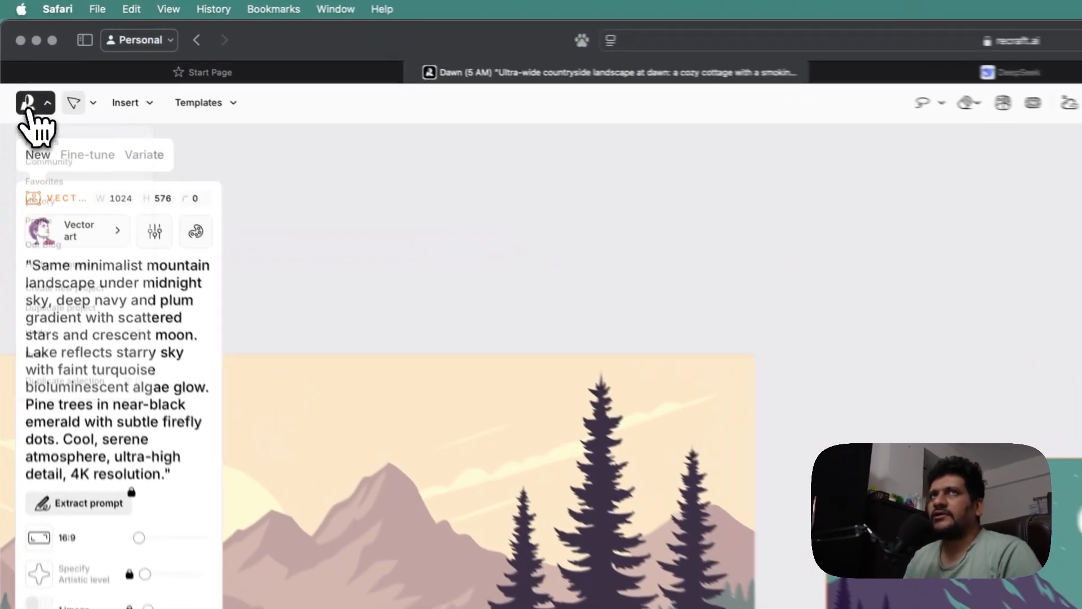
# Create a new Recraft project and start an Image Set in it
pyautogui.click(16, 56)
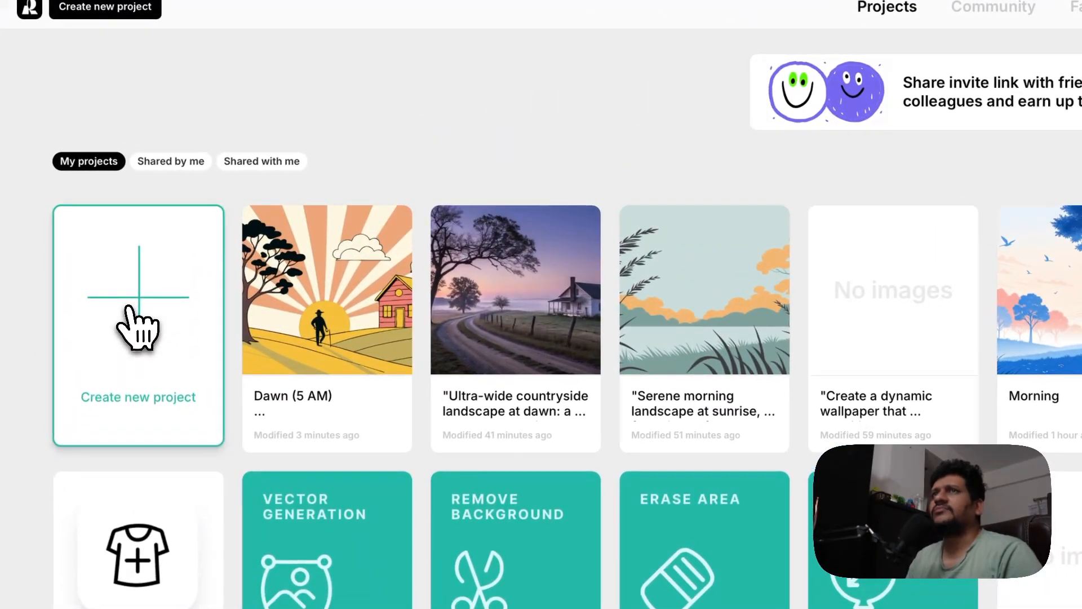
pyautogui.click(129, 308)
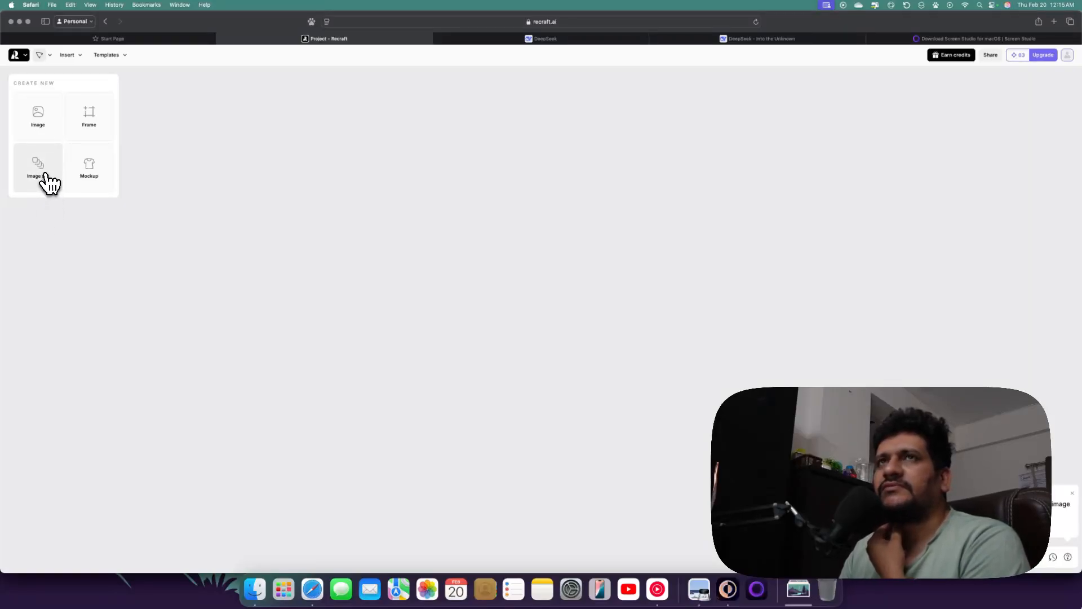
pyautogui.click(47, 176)
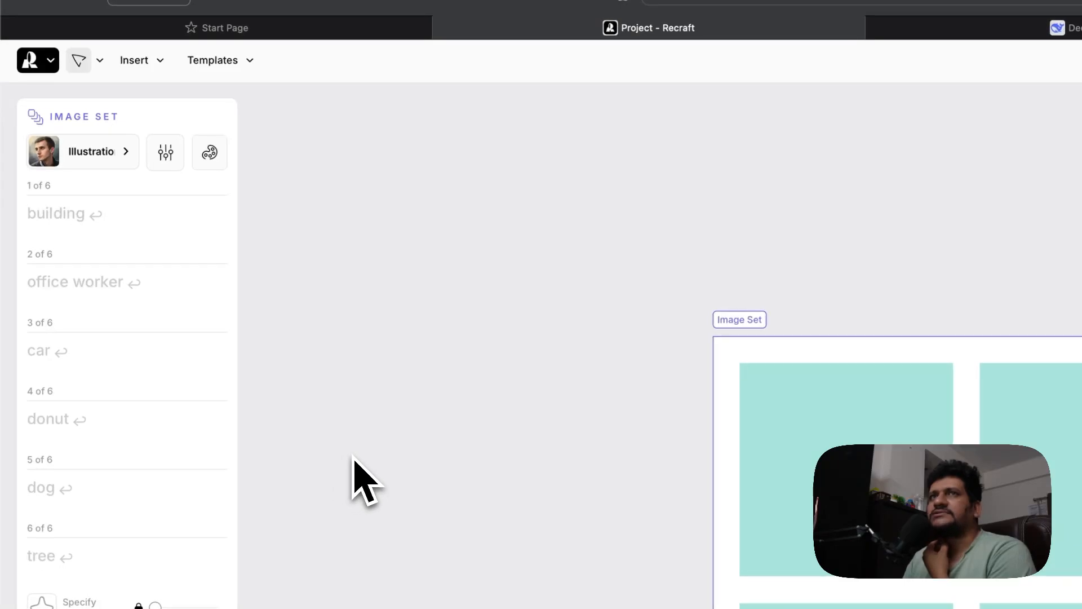
# Apply the Vector art style to the image set and set its aspect ratio to 16:9
pyautogui.click(110, 153)
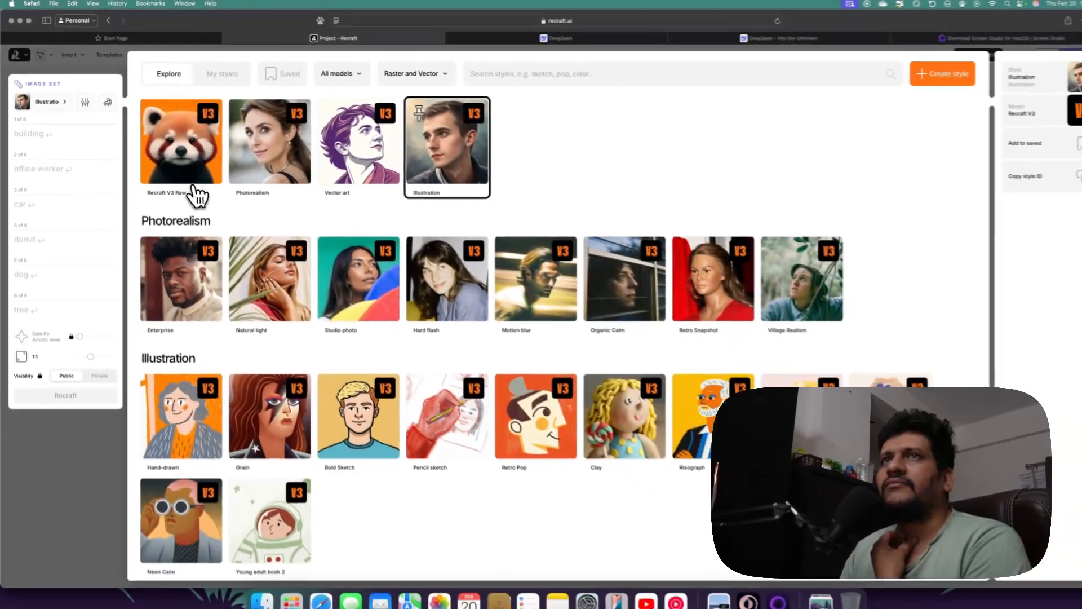
pyautogui.moveTo(272, 190)
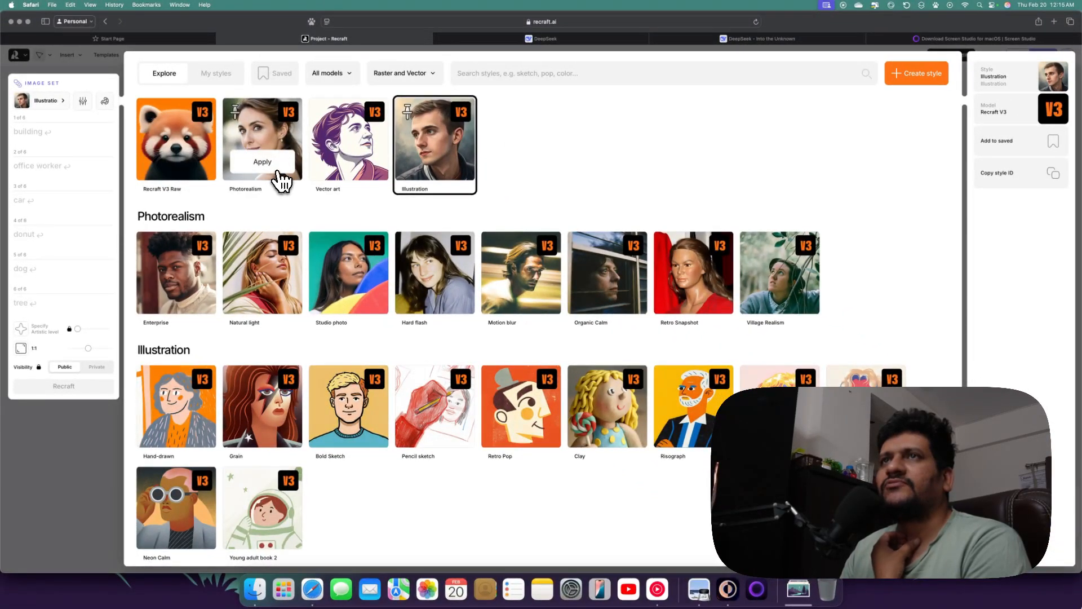
pyautogui.moveTo(359, 179)
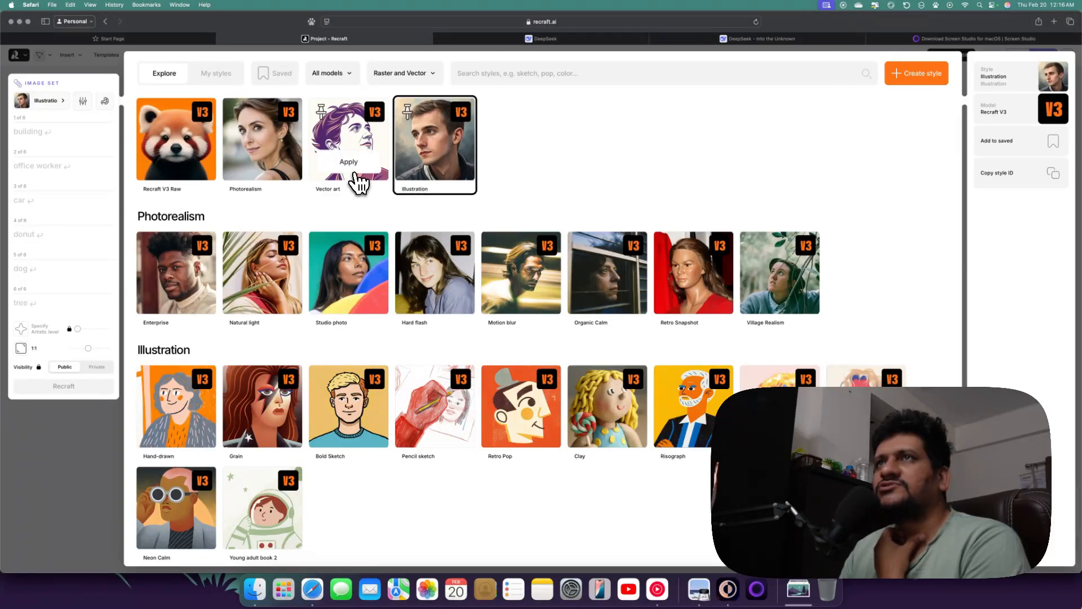
pyautogui.click(355, 163)
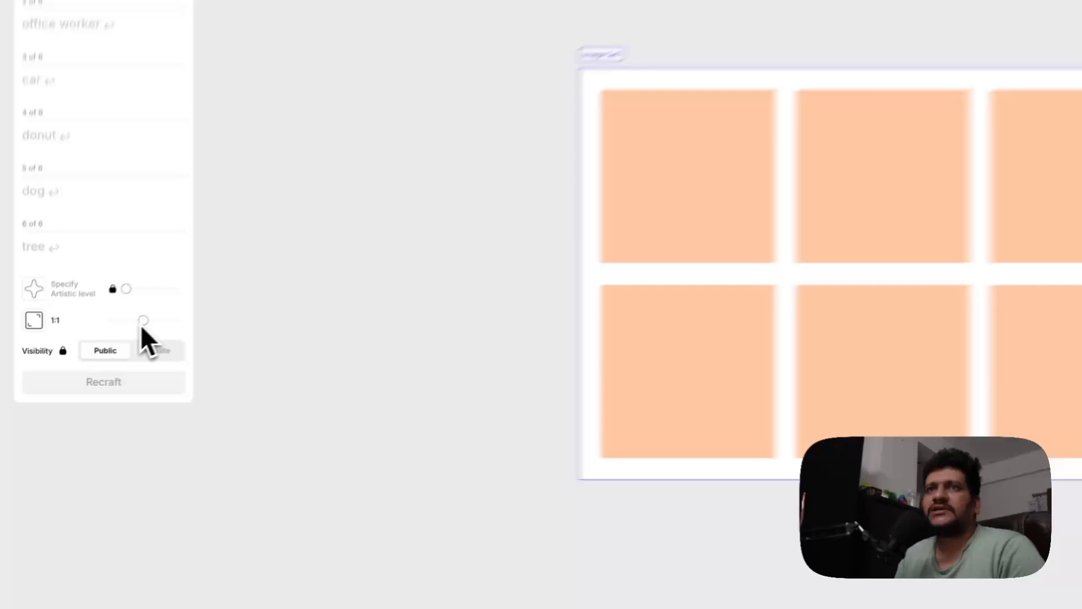
pyautogui.moveTo(142, 327); pyautogui.dragTo(122, 324)
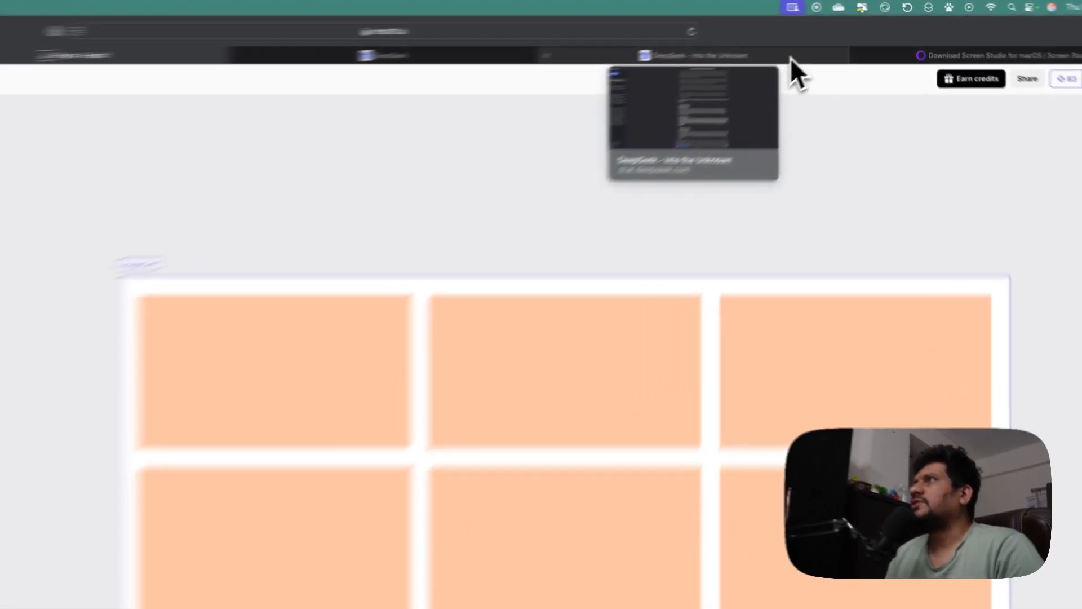
# Switch to the DeepSeek chat tab and review the earlier day-night wallpaper prompt conversation
pyautogui.click(803, 40)
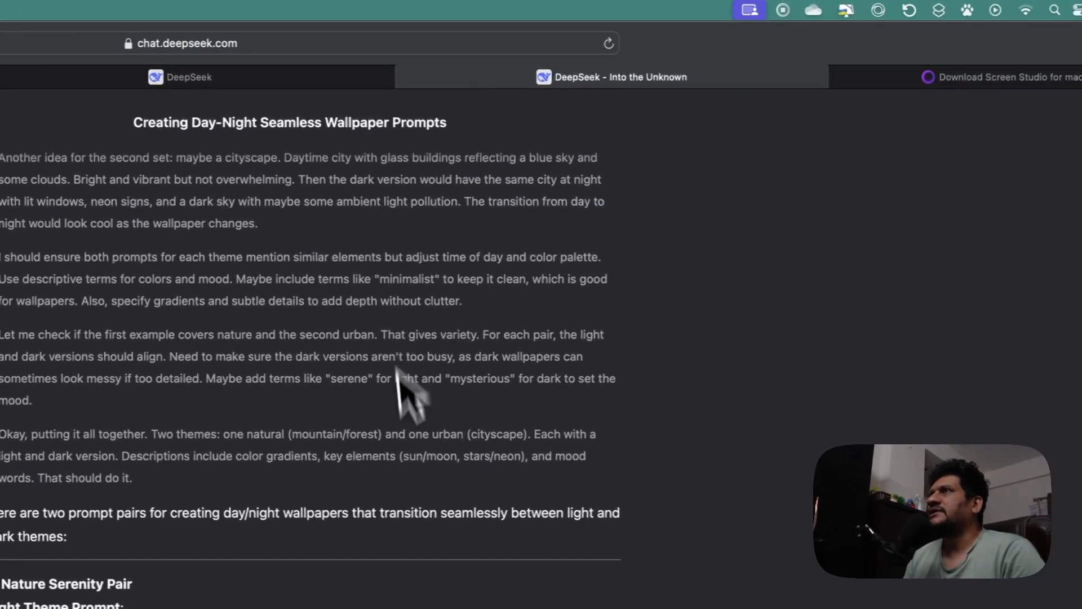
pyautogui.scroll(-6, 396, 384)
pyautogui.scroll(18, 378, 507)
pyautogui.click(276, 77)
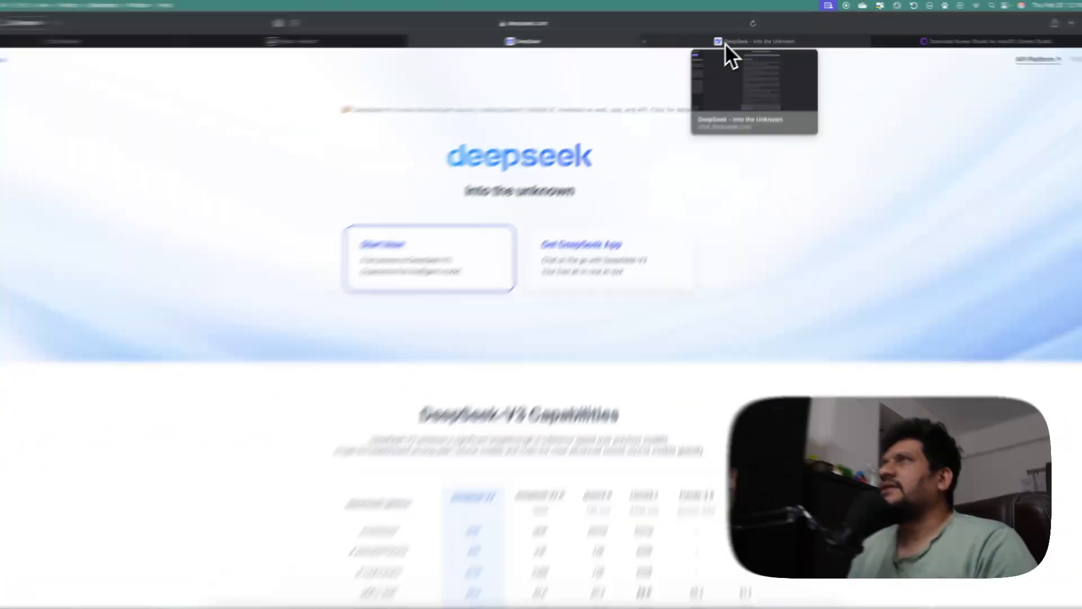
pyautogui.click(729, 40)
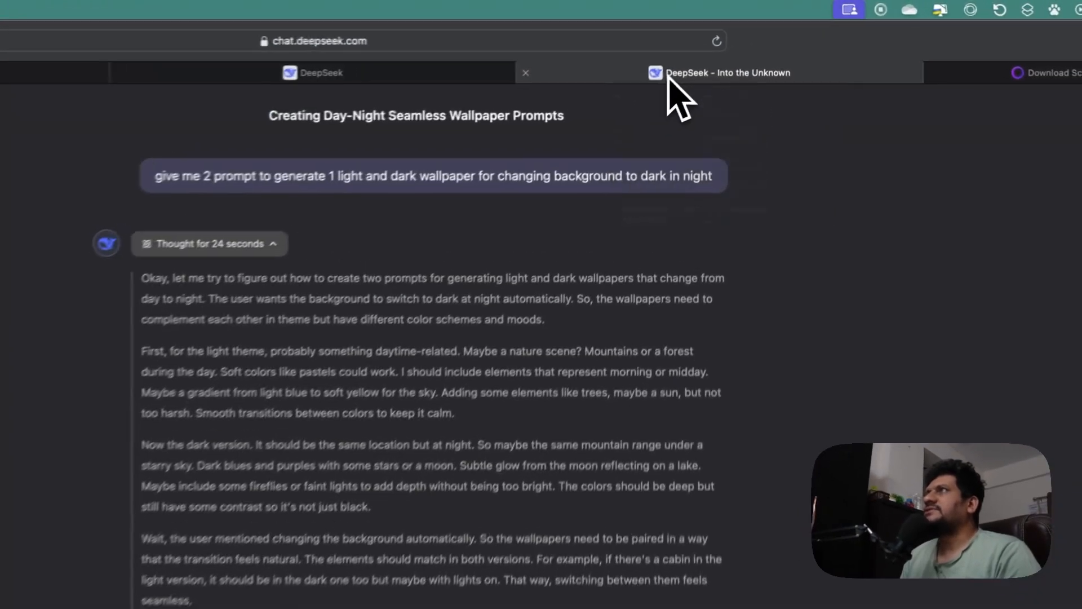
pyautogui.scroll(-15, 549, 237)
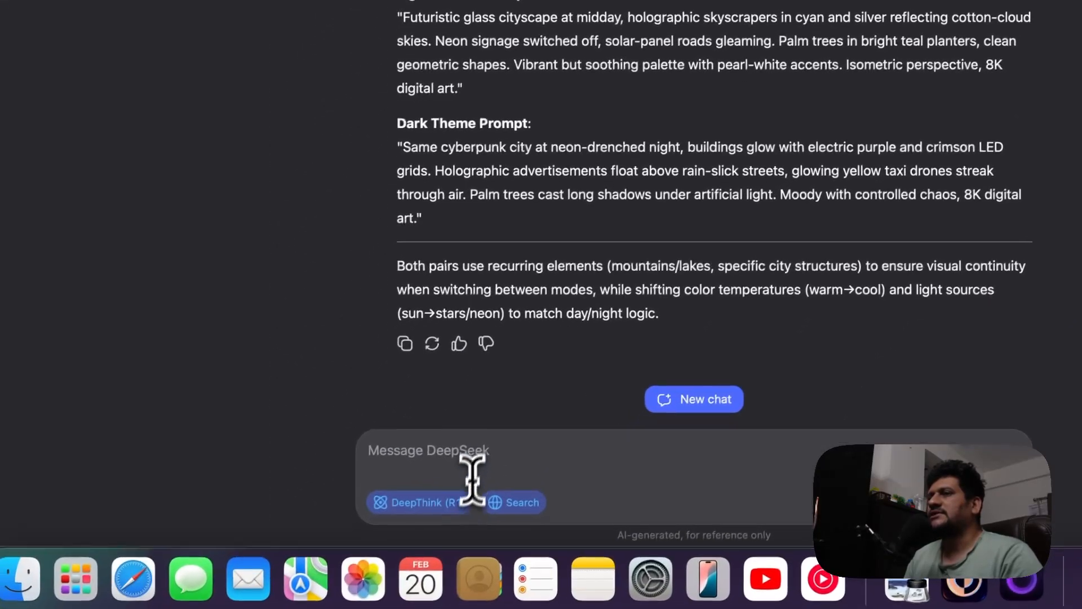
# Write a DeepSeek message asking, based on a 6 images set for Recraft AI, for a prompt creating a dynamic wallpaper changing throughout the day from morning
pyautogui.click(477, 458)
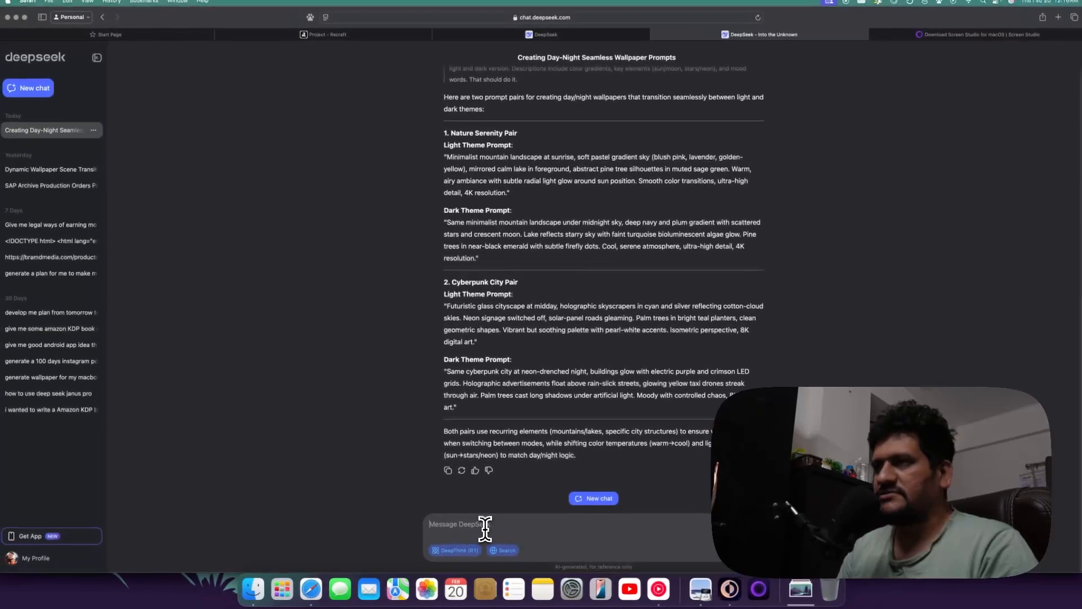
pyautogui.write('Hi deepseek based on')
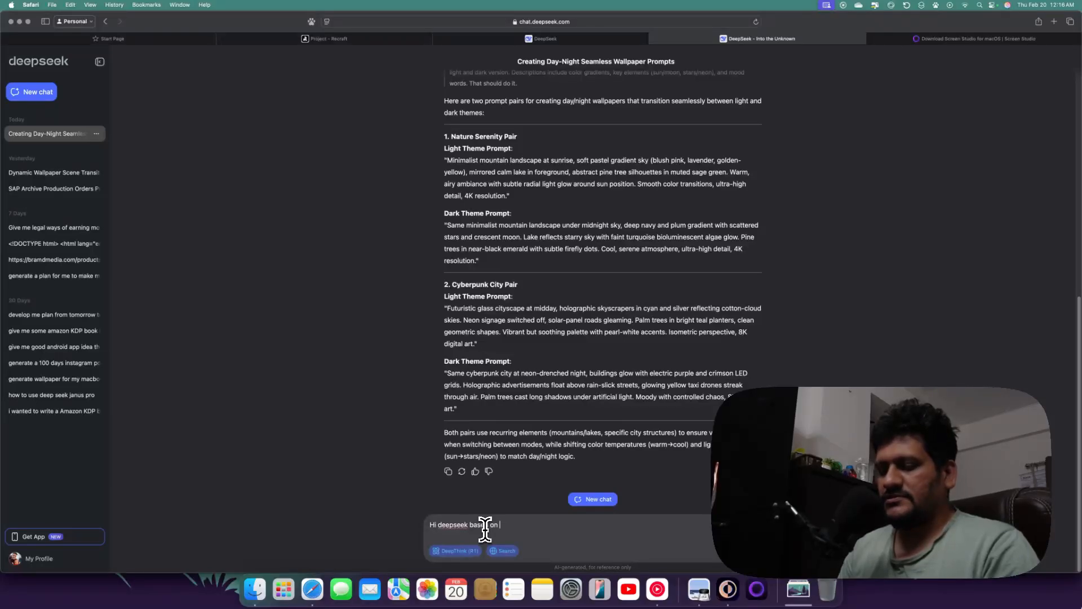
pyautogui.write('6 images set')
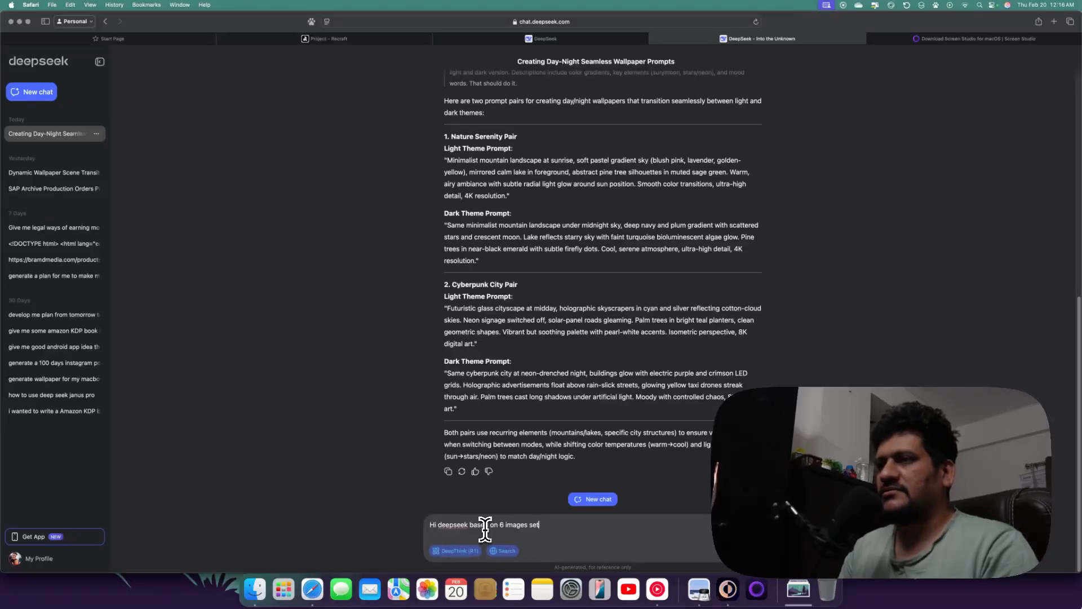
pyautogui.write(' for r')
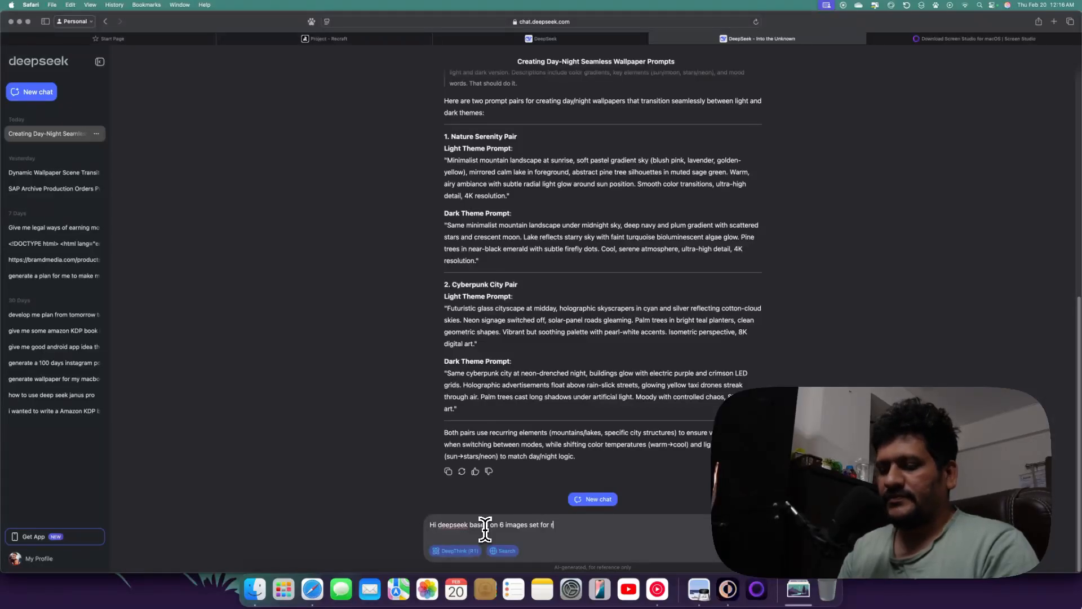
pyautogui.write('ecra')
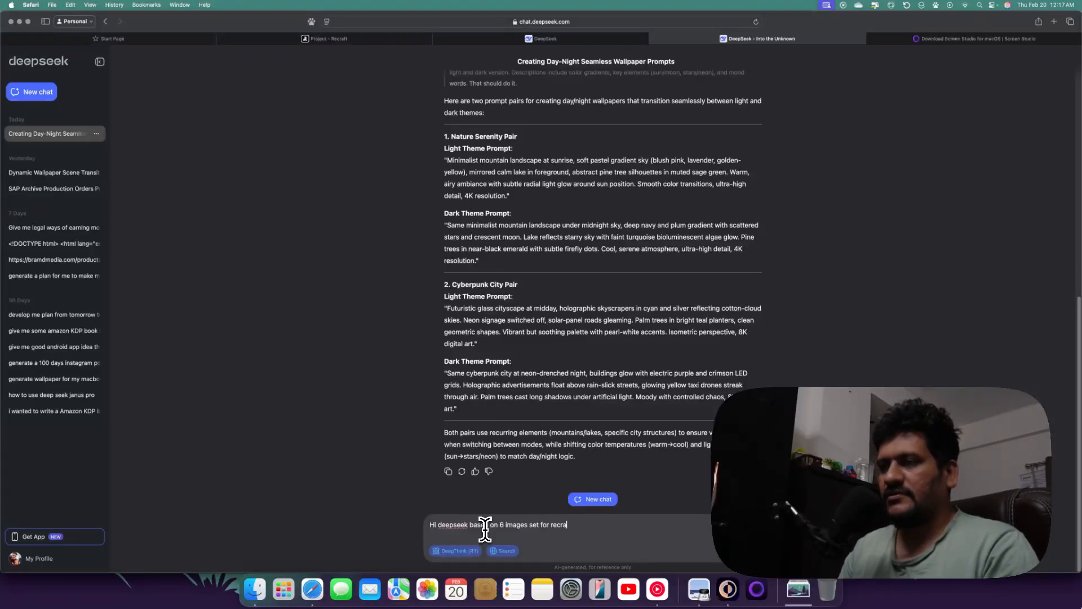
pyautogui.write('d')
pyautogui.press('BackSpace')
pyautogui.write('ft ')
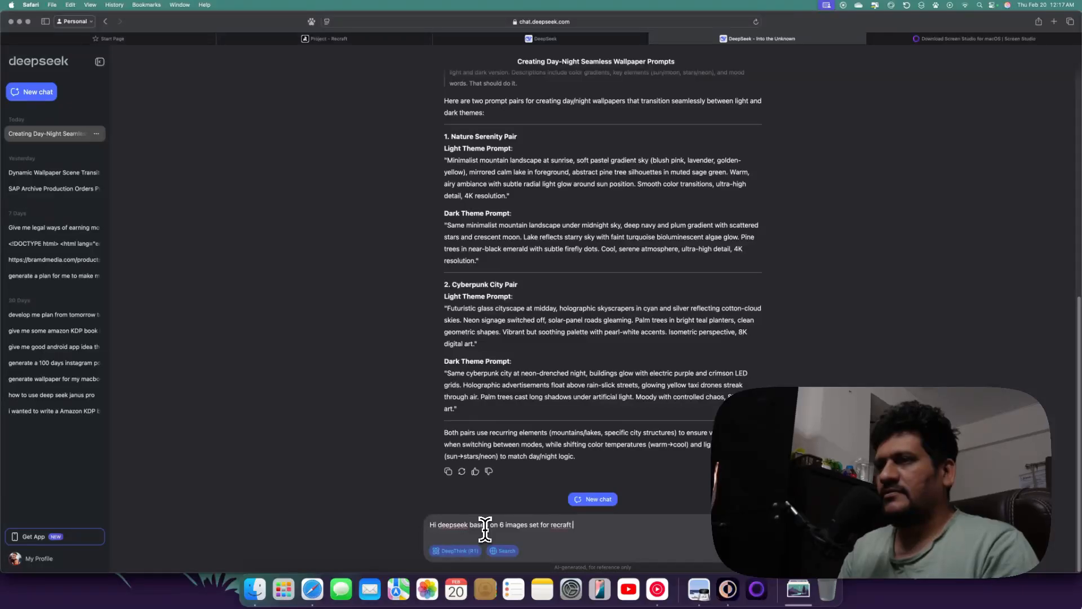
pyautogui.write('ai ple')
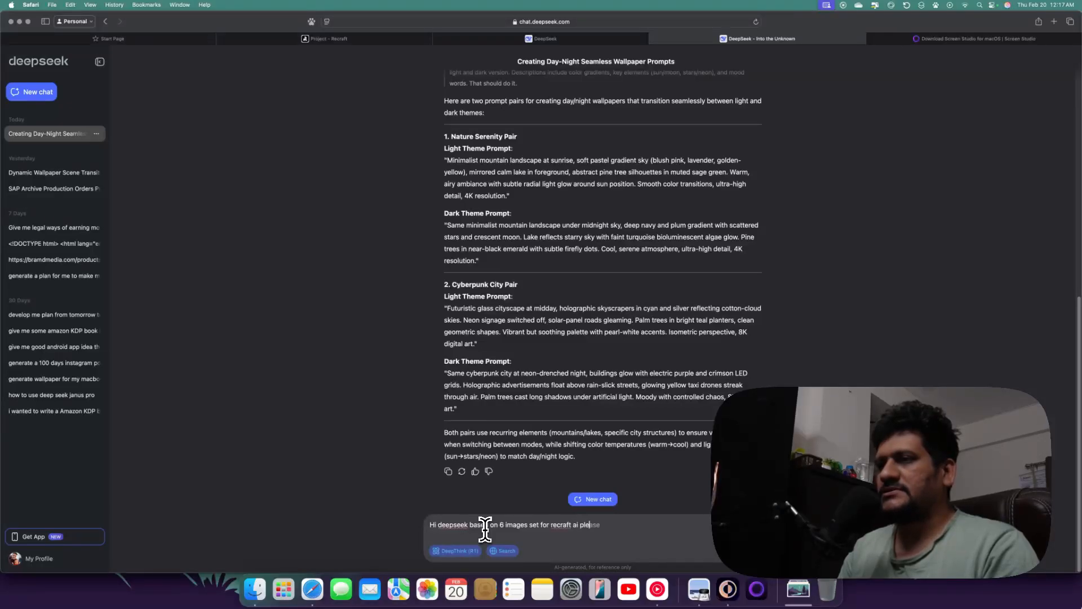
pyautogui.write('ase gfe')
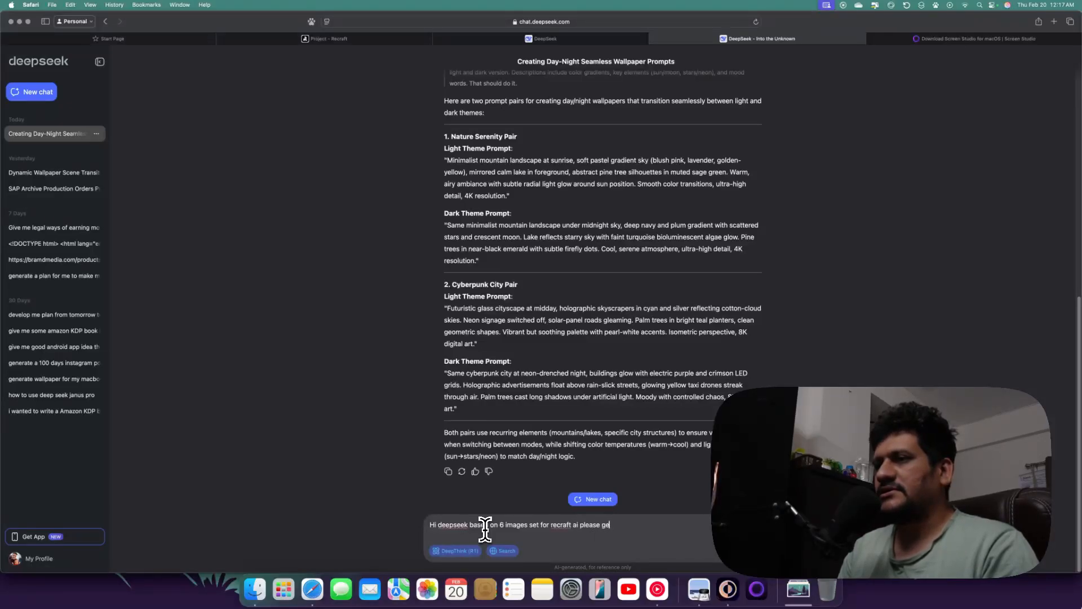
pyautogui.write('t')
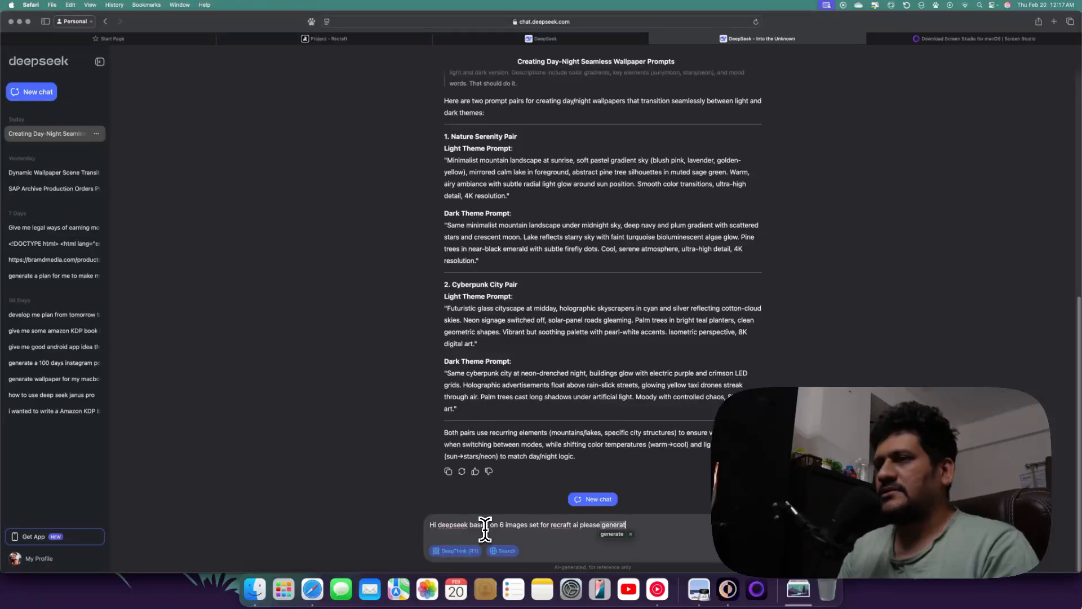
pyautogui.write('e a prm')
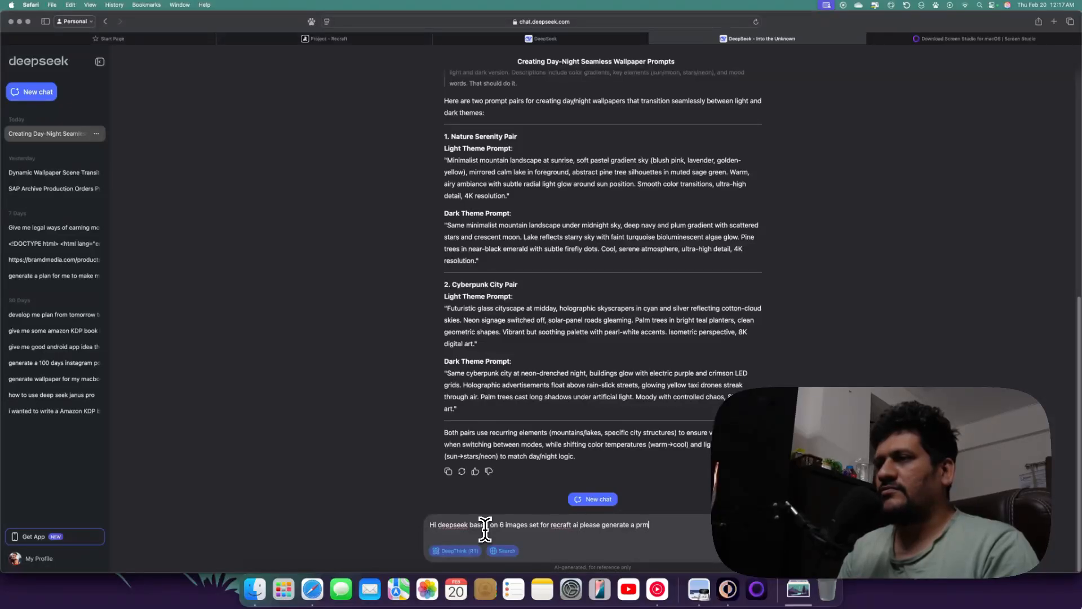
pyautogui.press('BackSpace')
pyautogui.write('ompt for c')
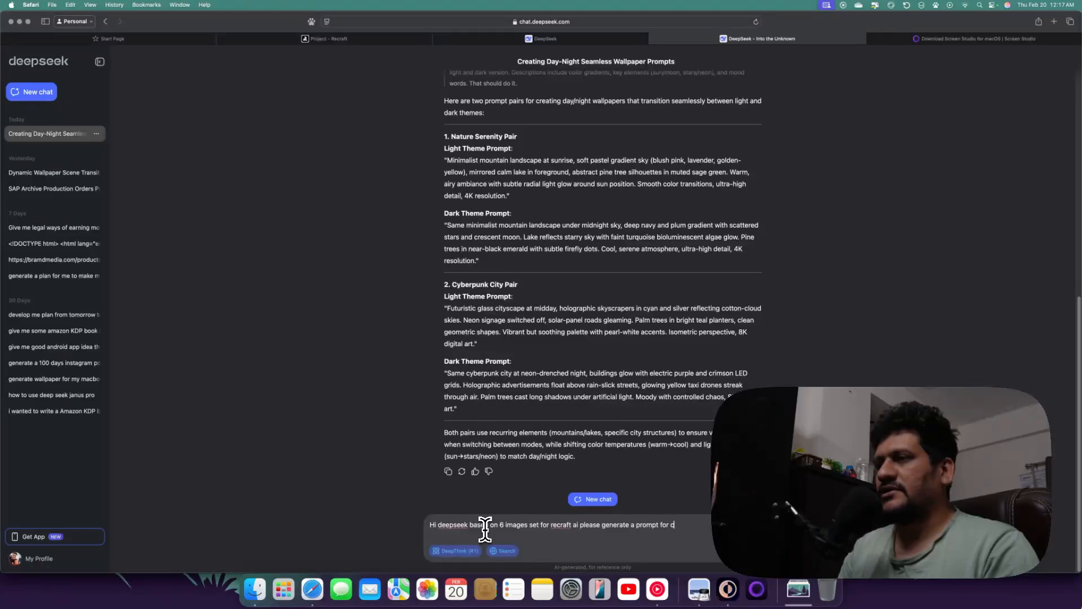
pyautogui.write('reating')
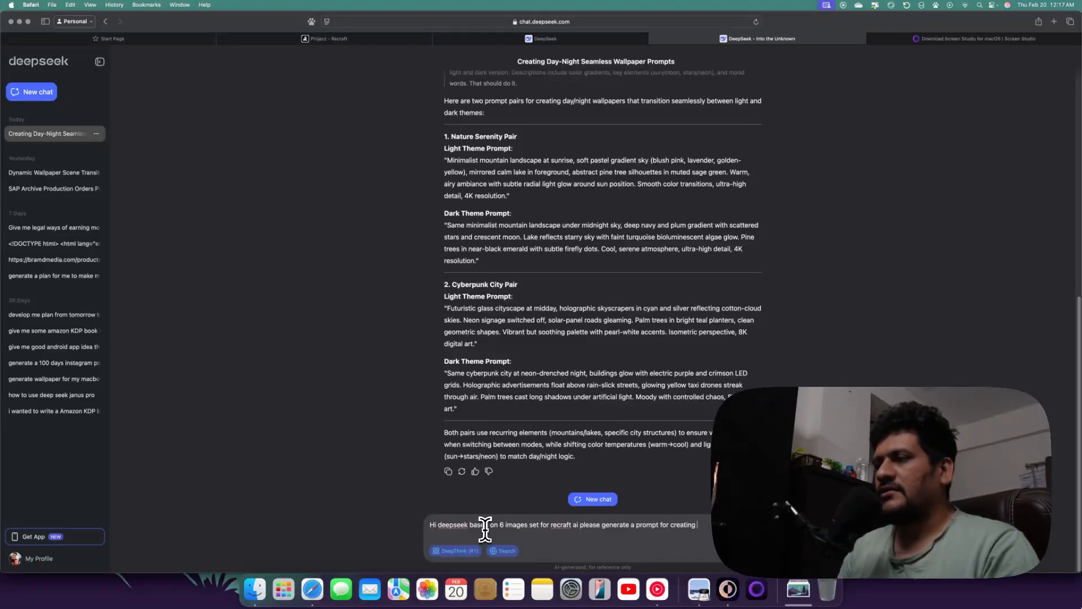
pyautogui.write(' a d')
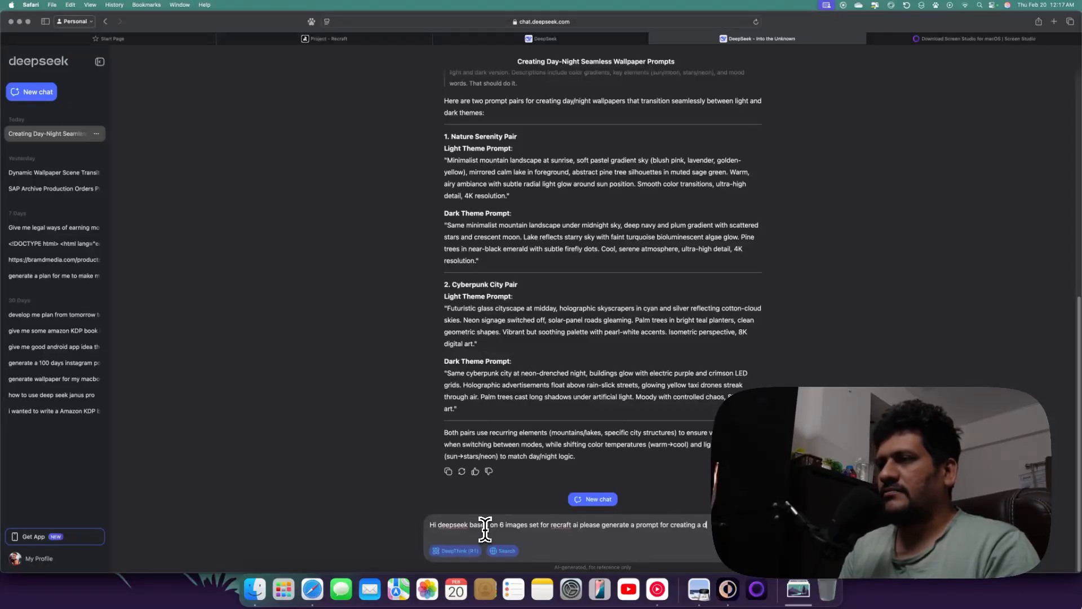
pyautogui.write('ynamic wallpaper')
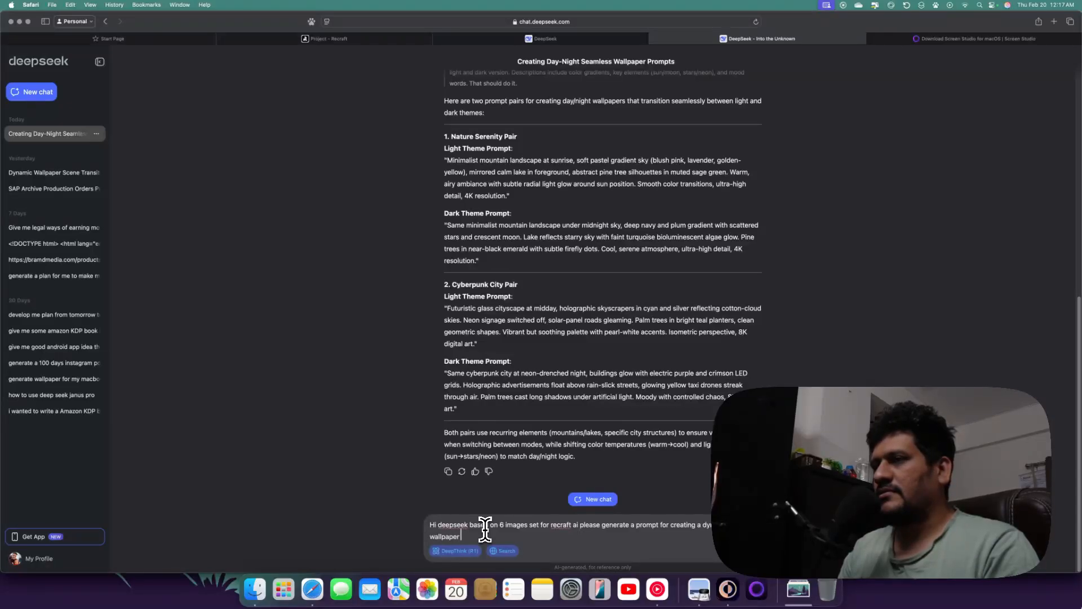
pyautogui.write('wh')
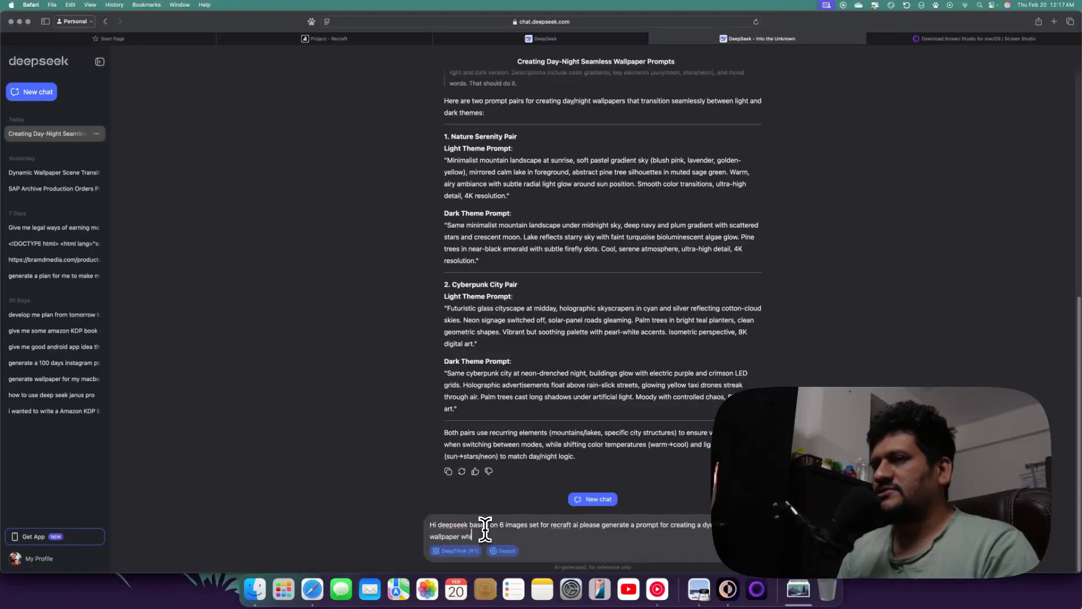
pyautogui.write('ich changes thoth')
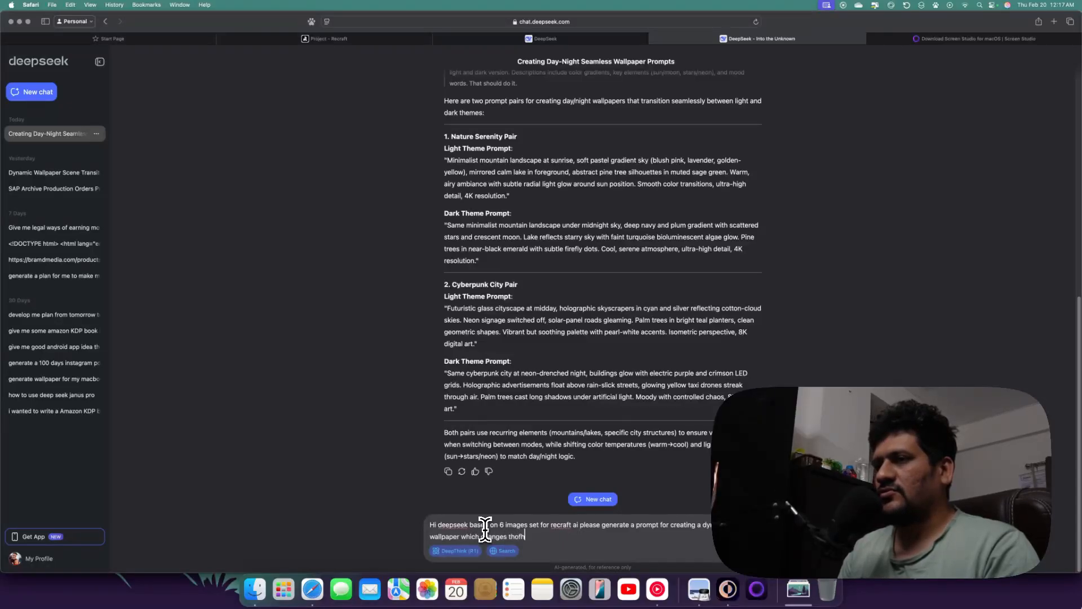
pyautogui.write('r')
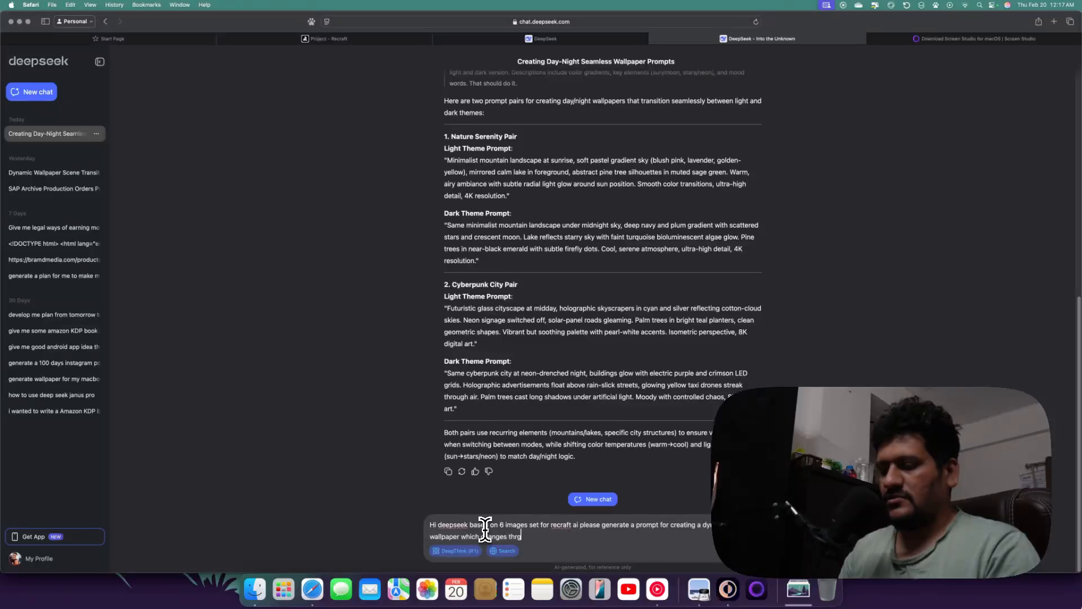
pyautogui.write('ghout the ')
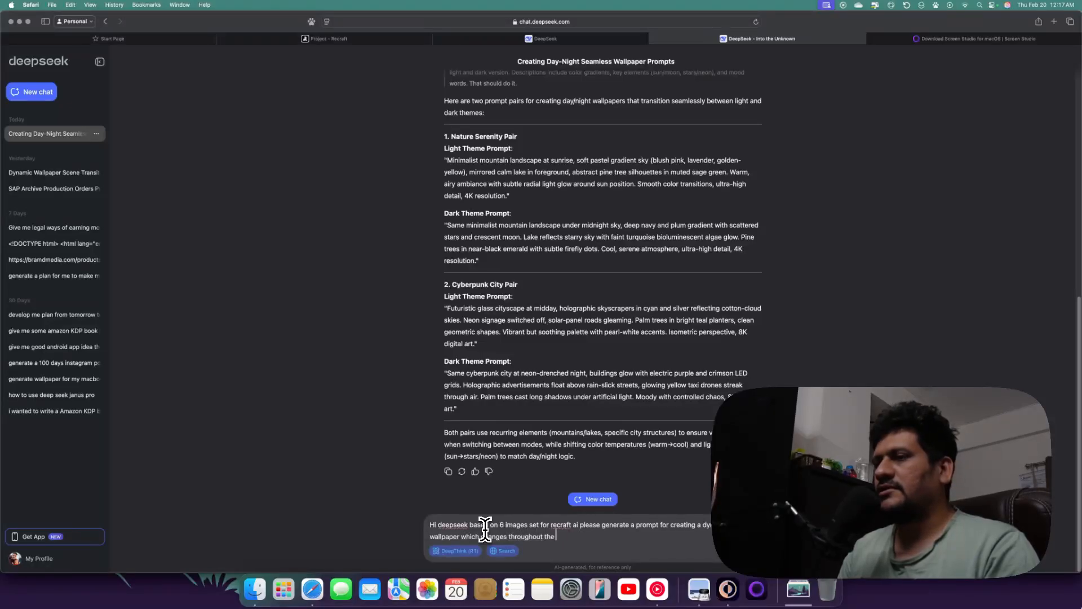
pyautogui.write('das')
pyautogui.press('BackSpace')
pyautogui.write('y')
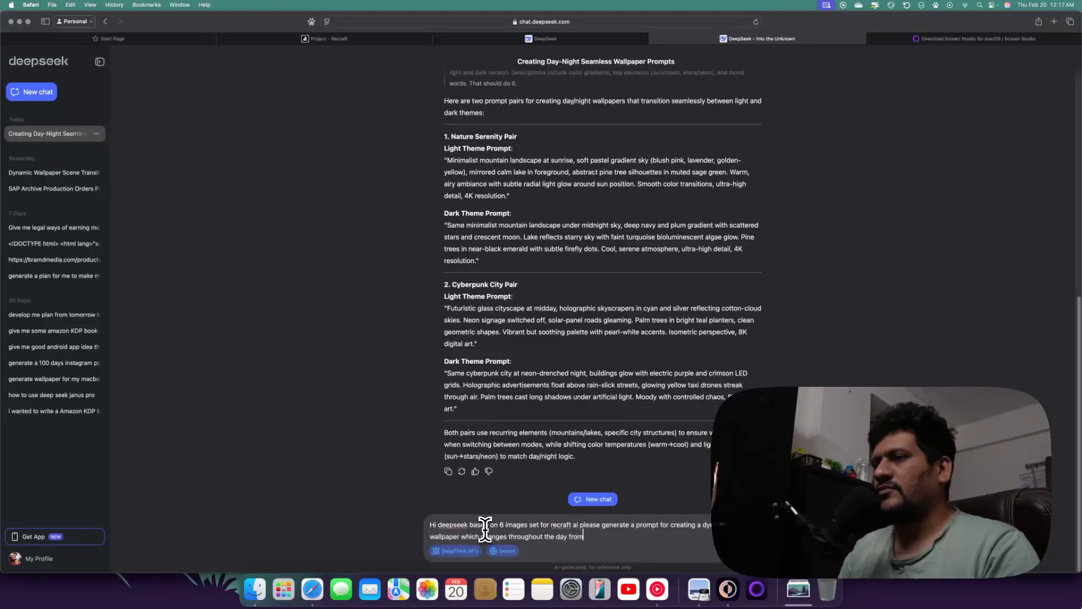
pyautogui.write(' from morning to')
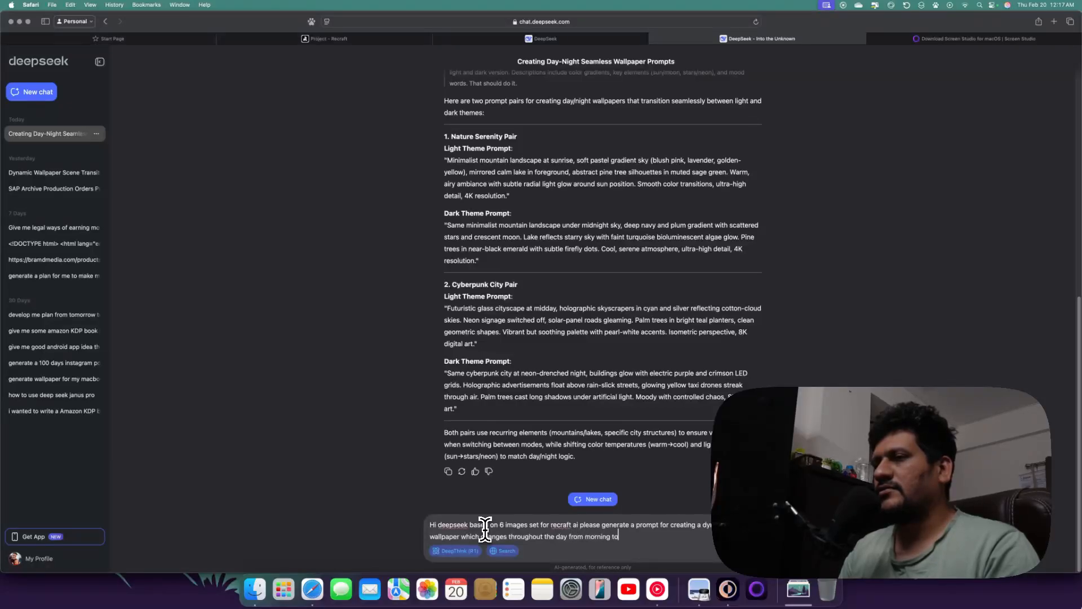
# Complete the DeepSeek message with "to night it will be vector art and minimal wallpaper" and send it
pyautogui.press('BackSpace')
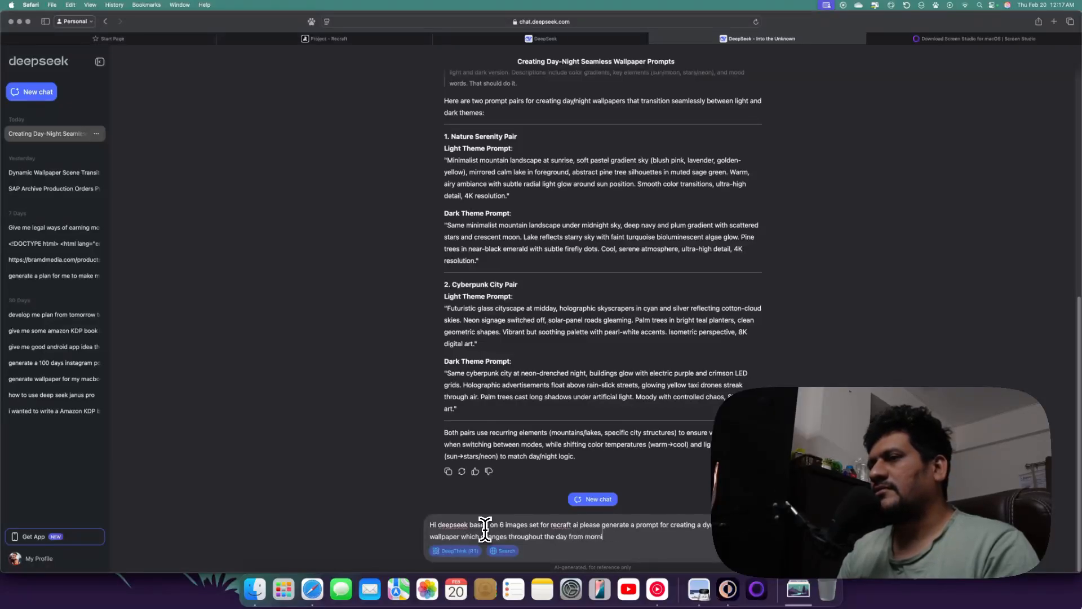
pyautogui.write('o')
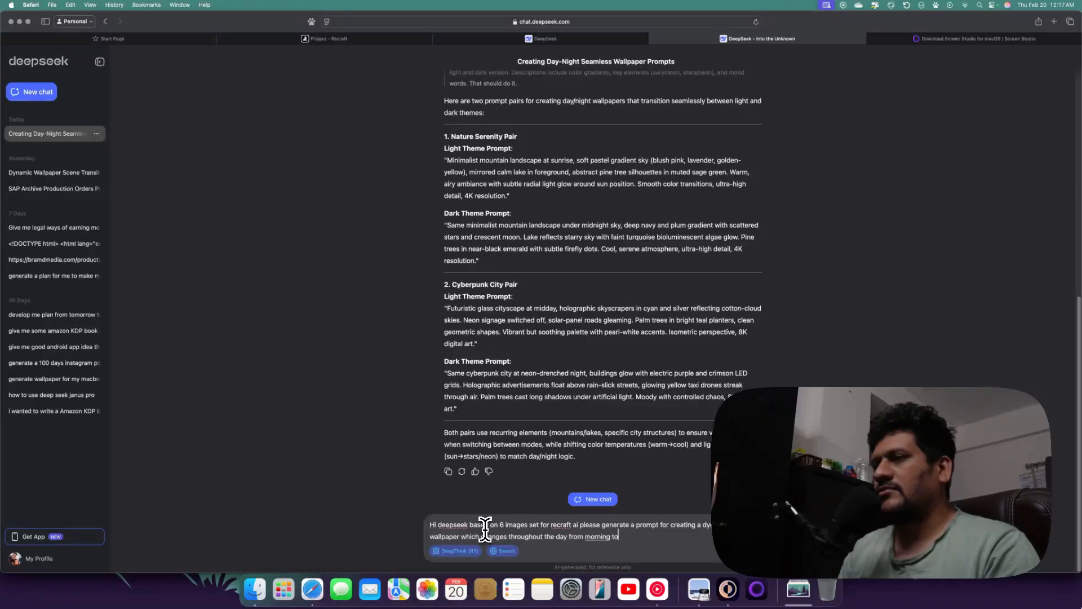
pyautogui.write(' night it')
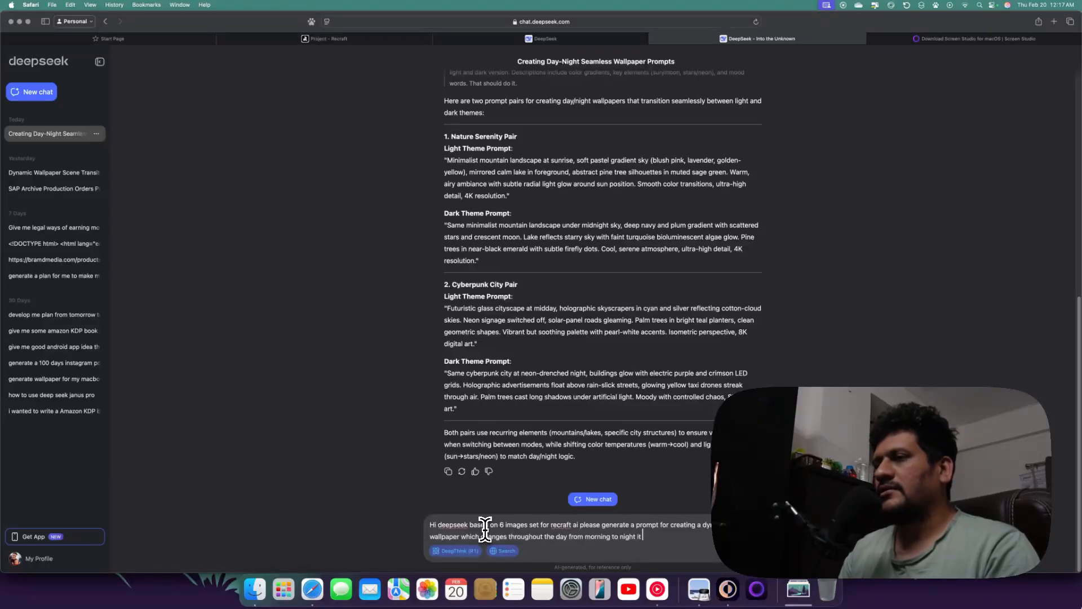
pyautogui.write(' will be')
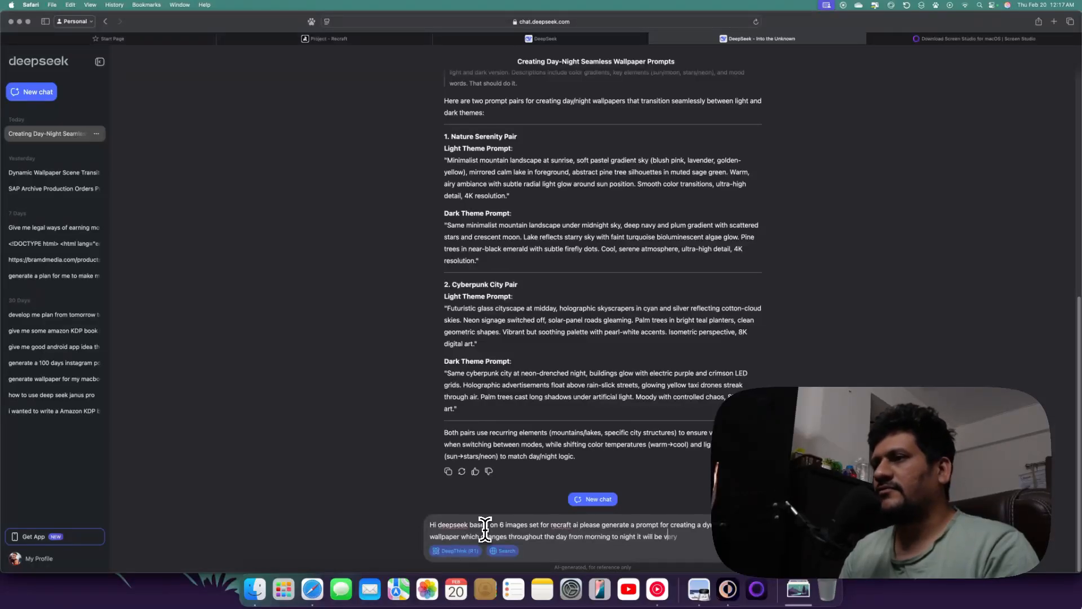
pyautogui.write(' vector art and m')
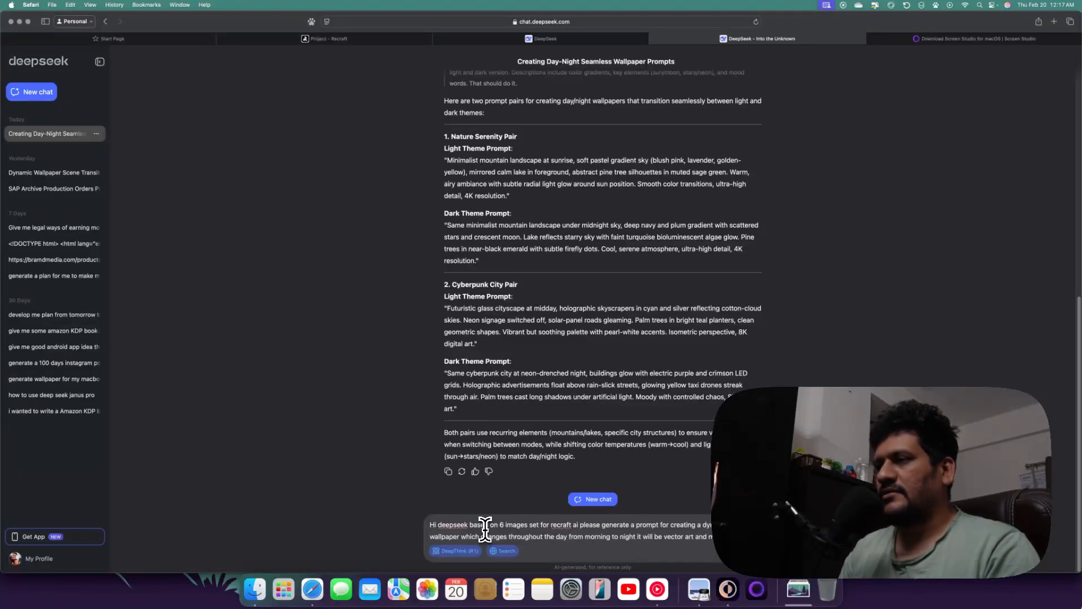
pyautogui.write('inimal')
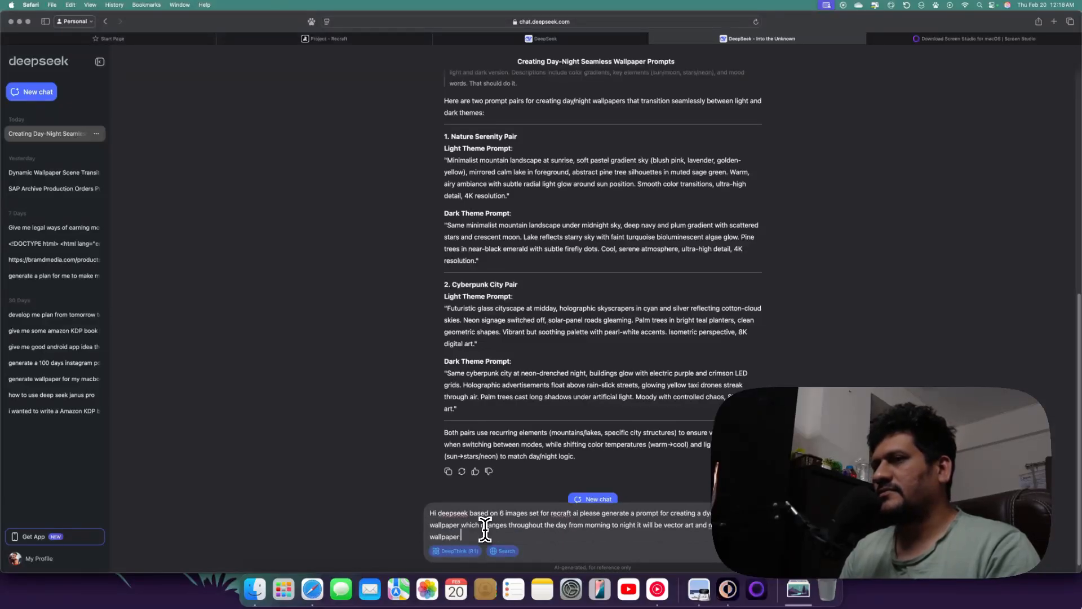
pyautogui.press('Return')
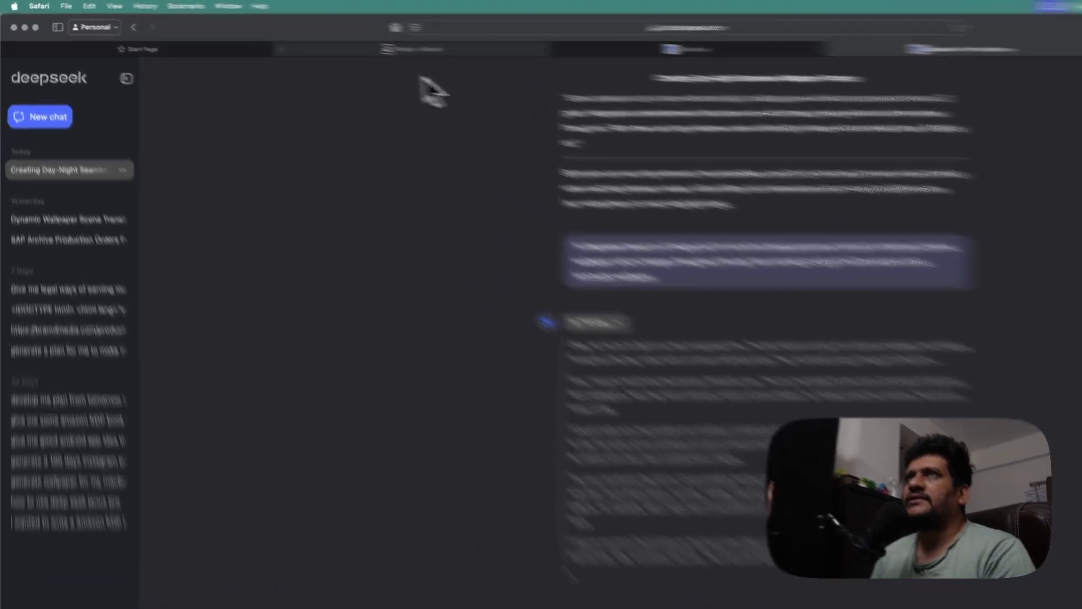
# Copy DeepSeek's Dawn prompt and paste it into the image set's first prompt slot in Recraft
pyautogui.click(332, 38)
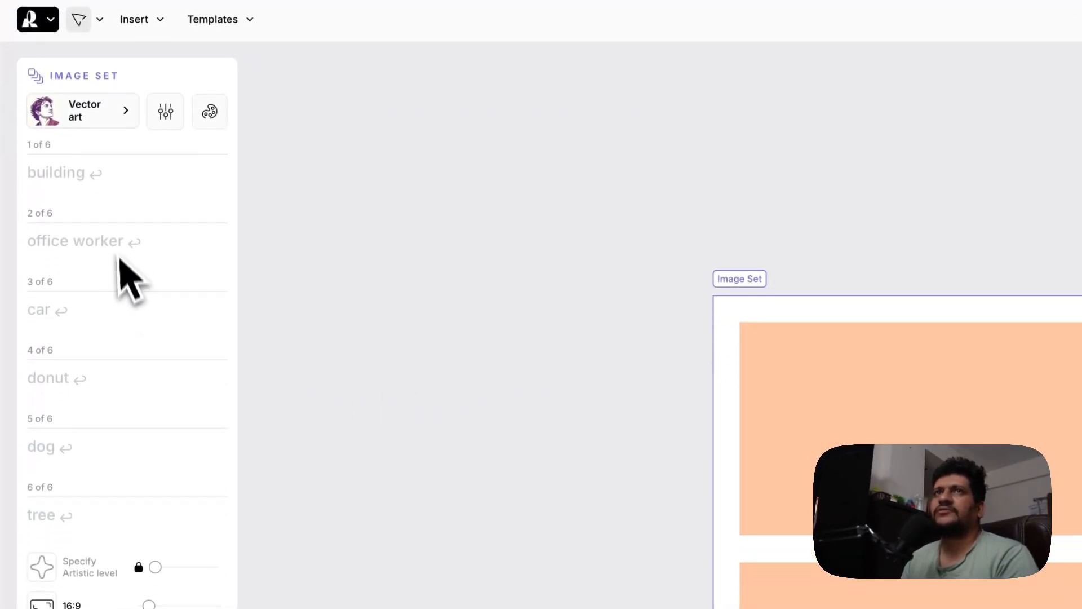
pyautogui.click(123, 282)
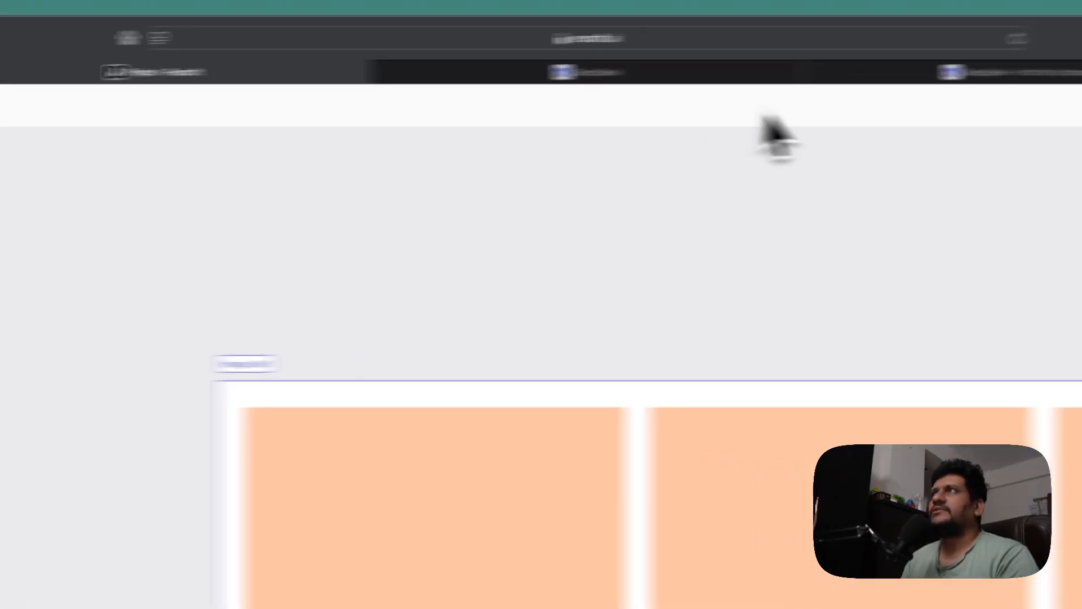
pyautogui.click(665, 78)
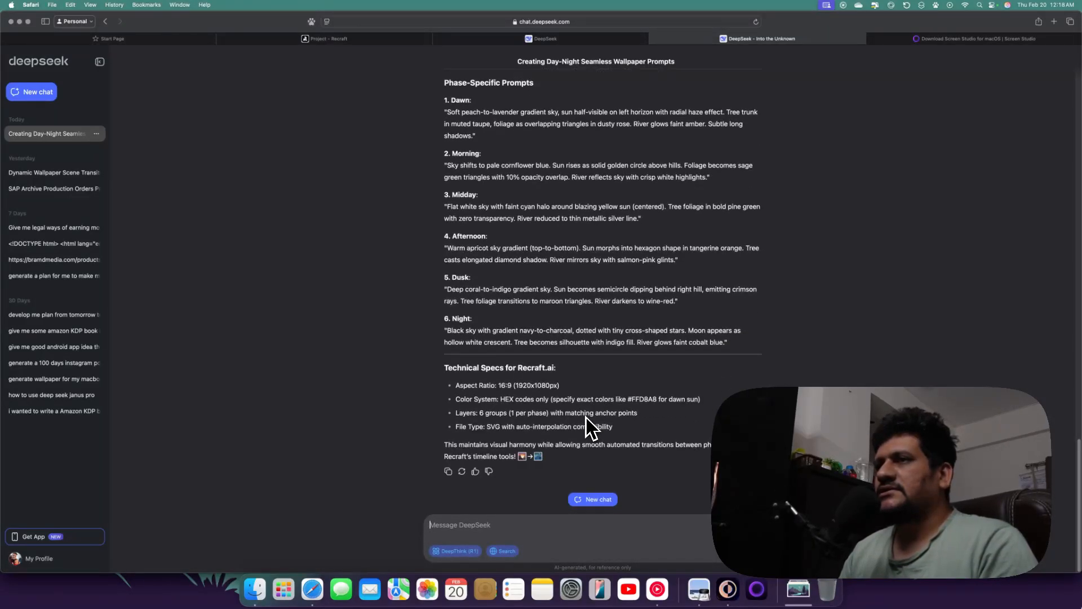
pyautogui.scroll(3, 716, 346)
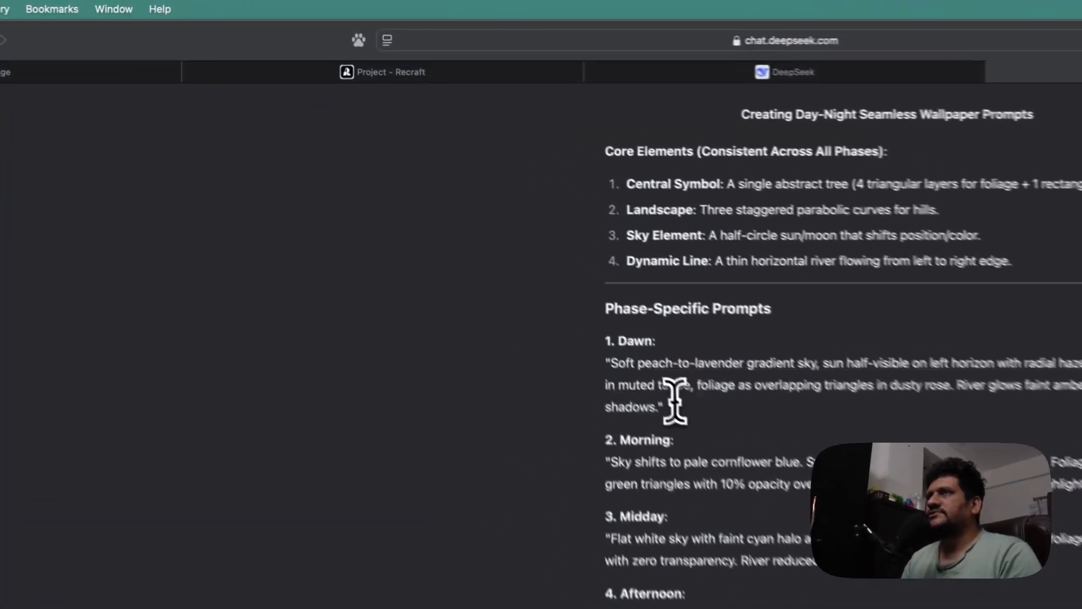
pyautogui.moveTo(477, 219); pyautogui.dragTo(436, 183)
pyautogui.press('super+c')
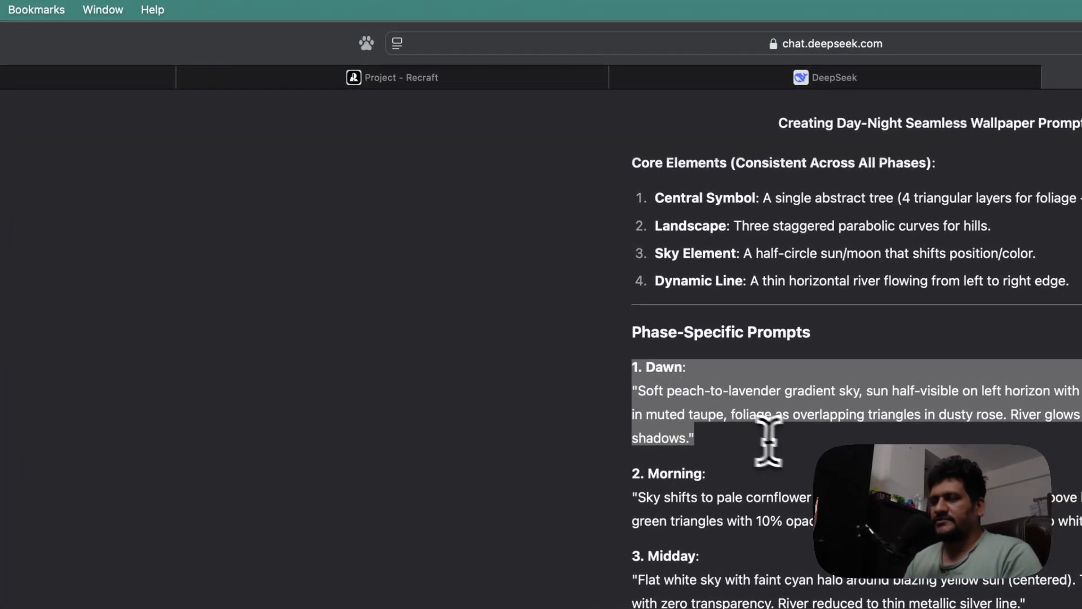
pyautogui.click(268, 83)
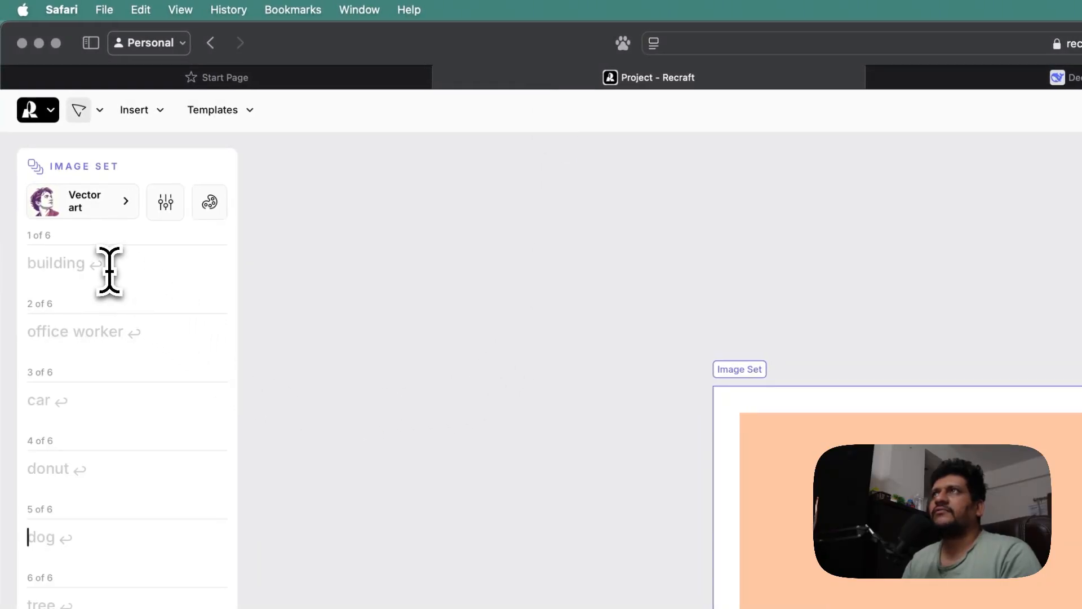
pyautogui.press('super+v')
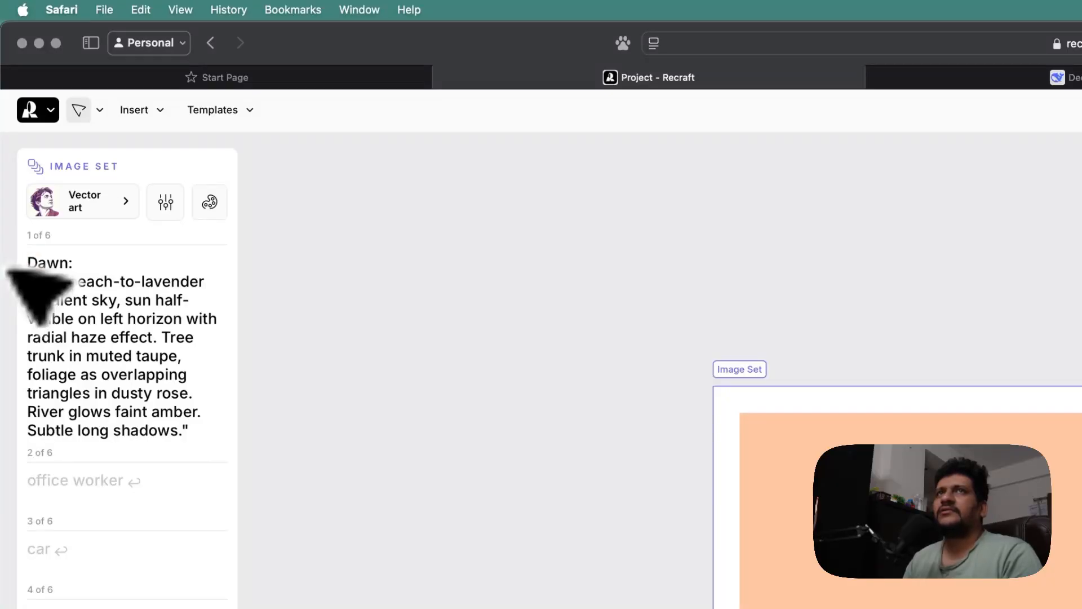
# Copy DeepSeek's Morning prompt and paste it into the image set's second prompt slot
pyautogui.click(727, 77)
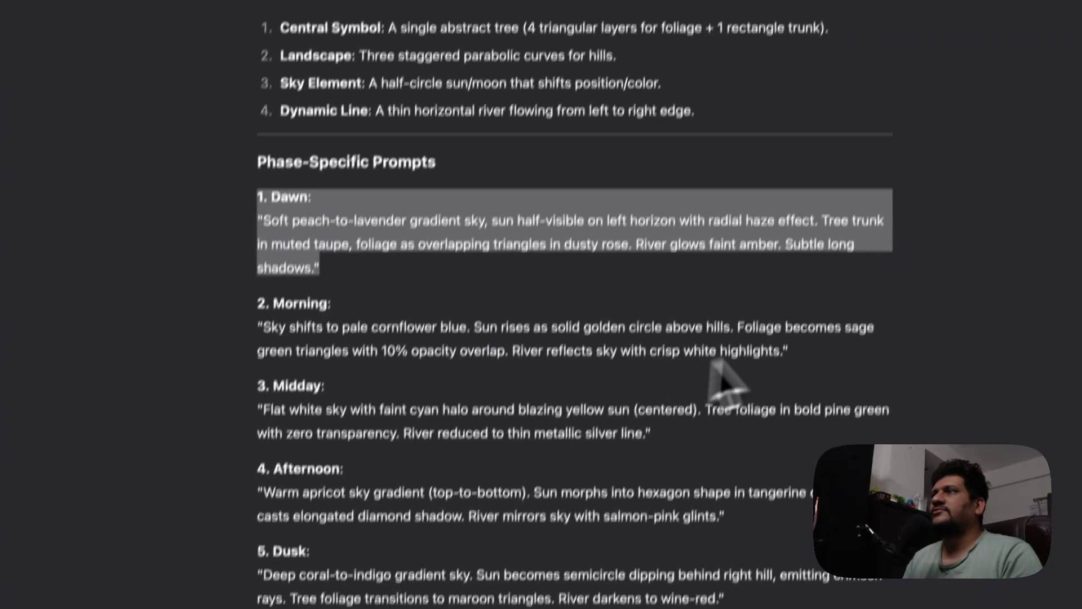
pyautogui.moveTo(776, 520); pyautogui.dragTo(259, 488)
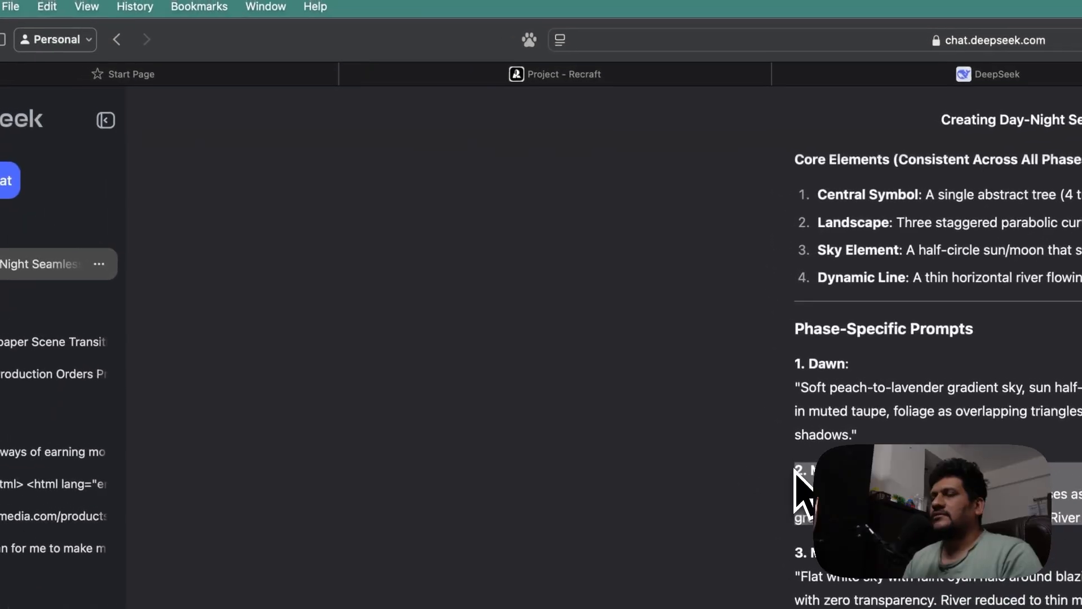
pyautogui.click(516, 79)
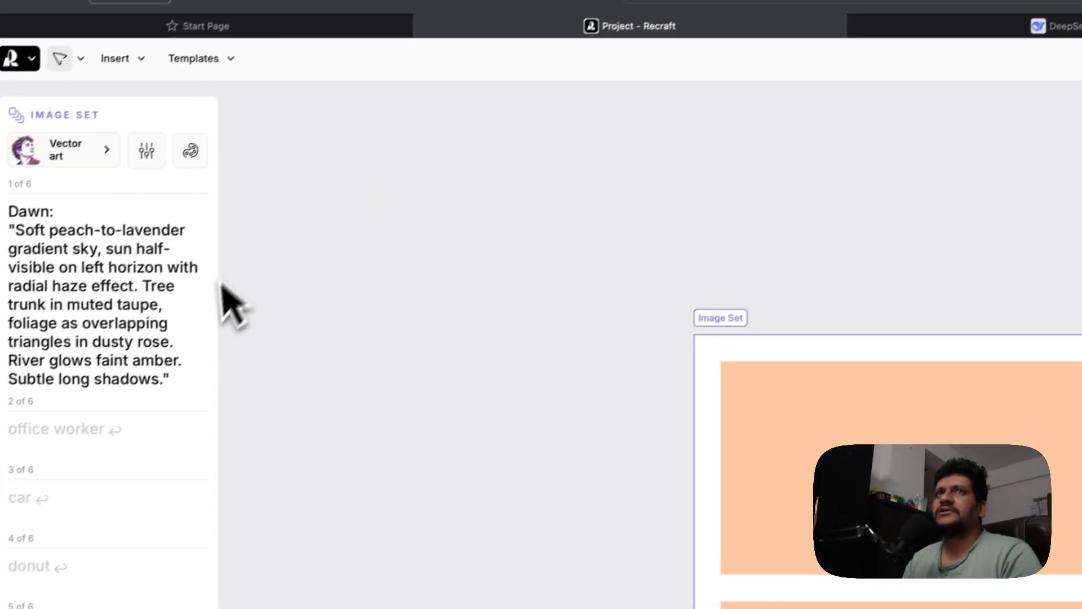
pyautogui.click(71, 479)
pyautogui.write('2. Morning: "Sky shifts to pale cornflower blue. Sun rises as solid golden circle above hills. Foliage becomes sage green triangles with 10% opacity overlap. River reflects sky with crisp white highlights."')
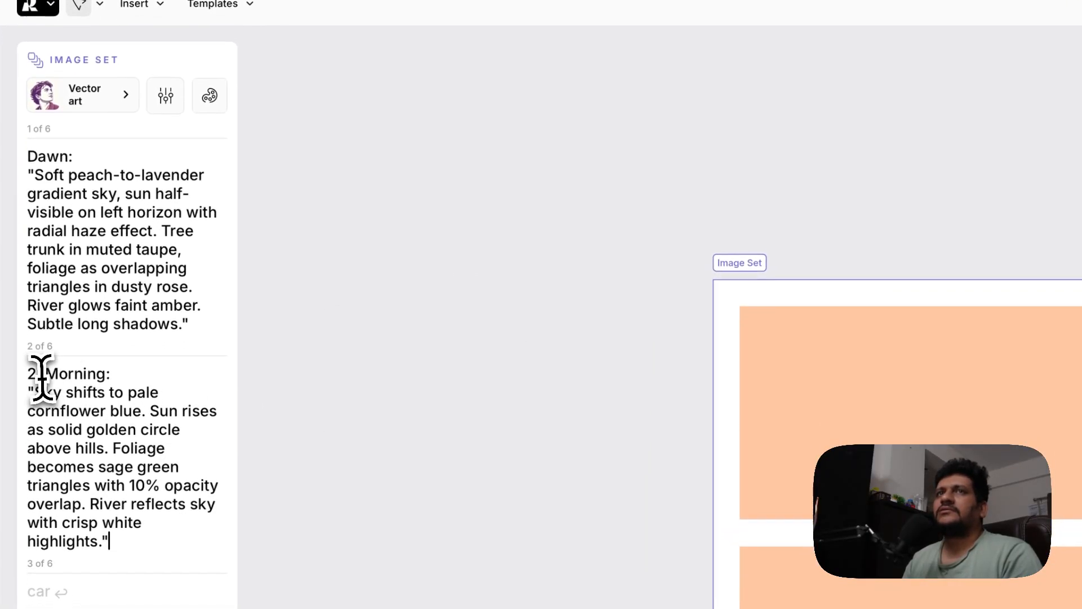
pyautogui.rightClick(40, 413)
pyautogui.click(2, 372)
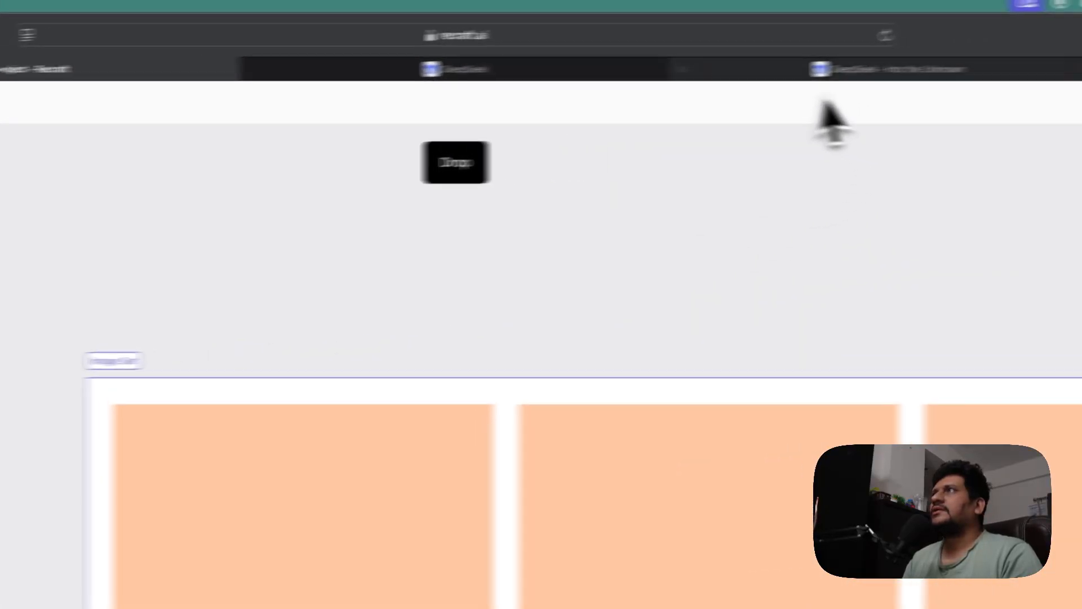
# Copy DeepSeek's Midday prompt and paste it into the image set's third prompt slot
pyautogui.click(815, 75)
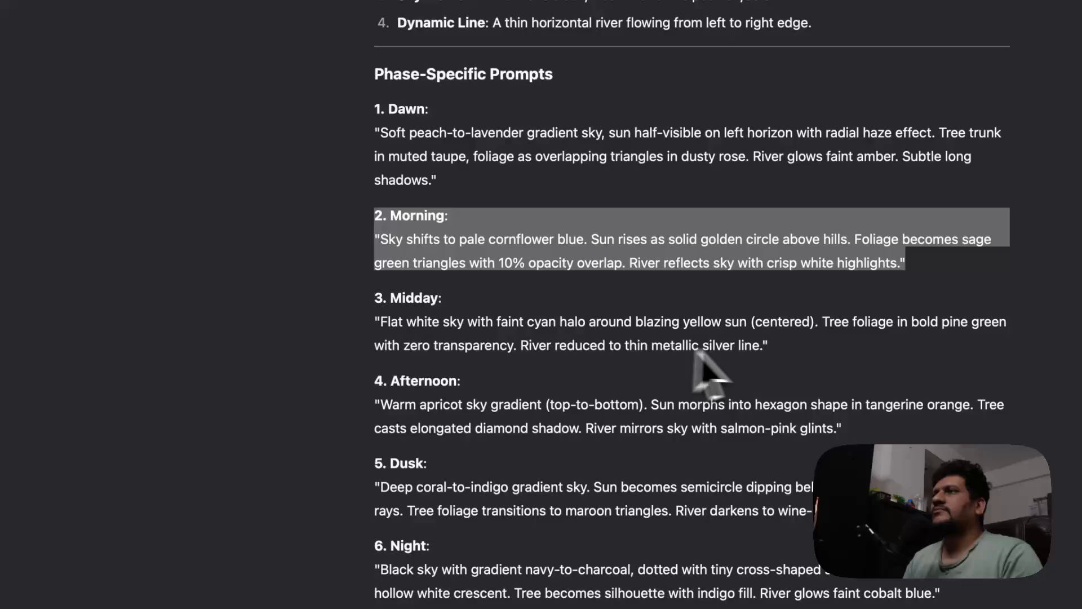
pyautogui.moveTo(691, 432); pyautogui.dragTo(286, 413)
pyautogui.click(376, 300)
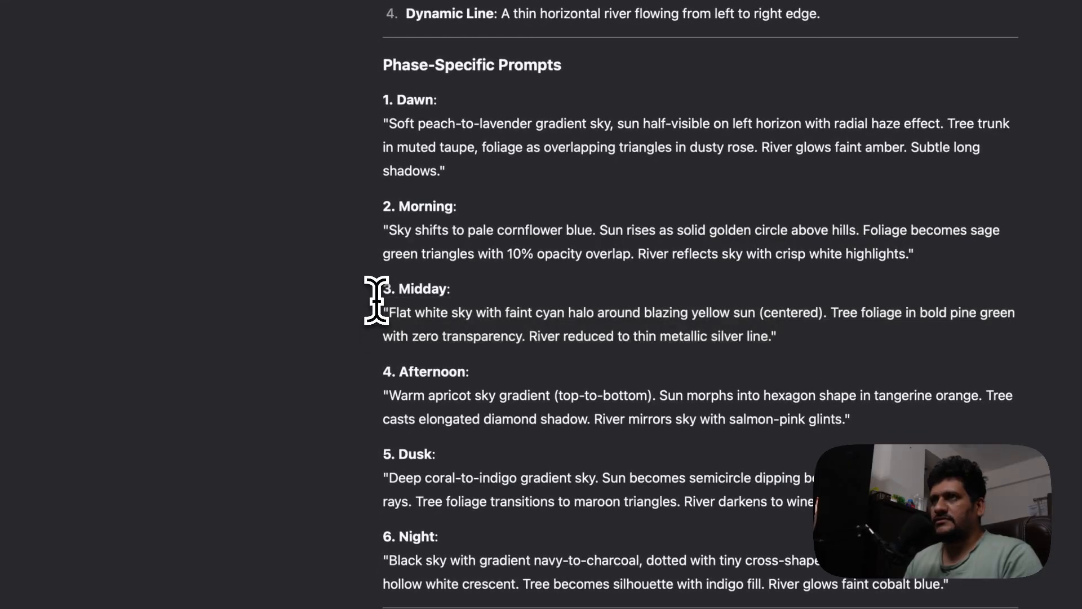
pyautogui.moveTo(775, 342); pyautogui.dragTo(396, 296)
pyautogui.hotkey('ctrl', 'c')
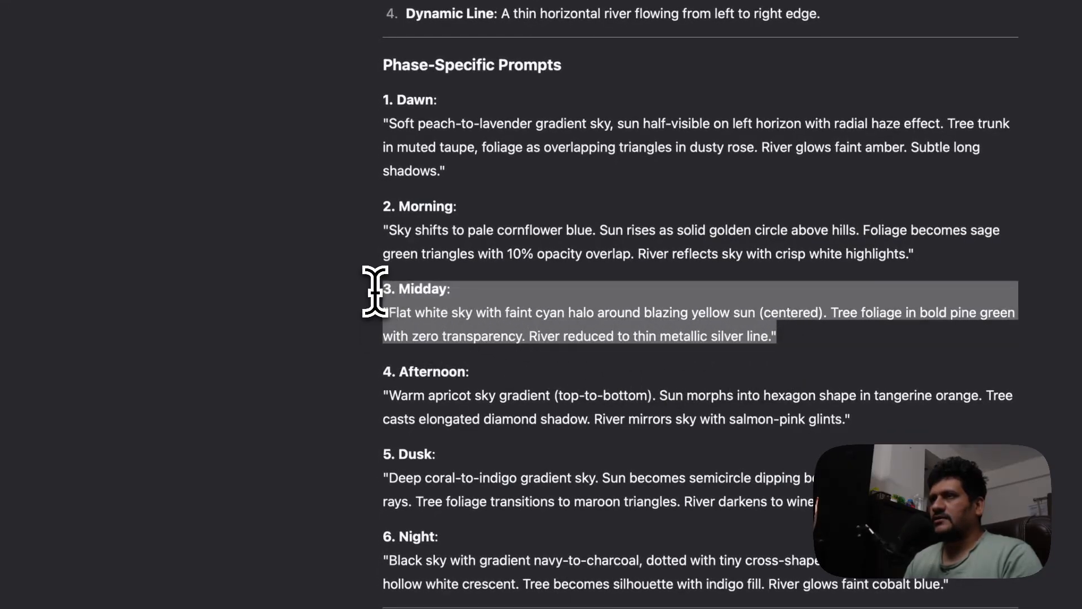
pyautogui.click(557, 75)
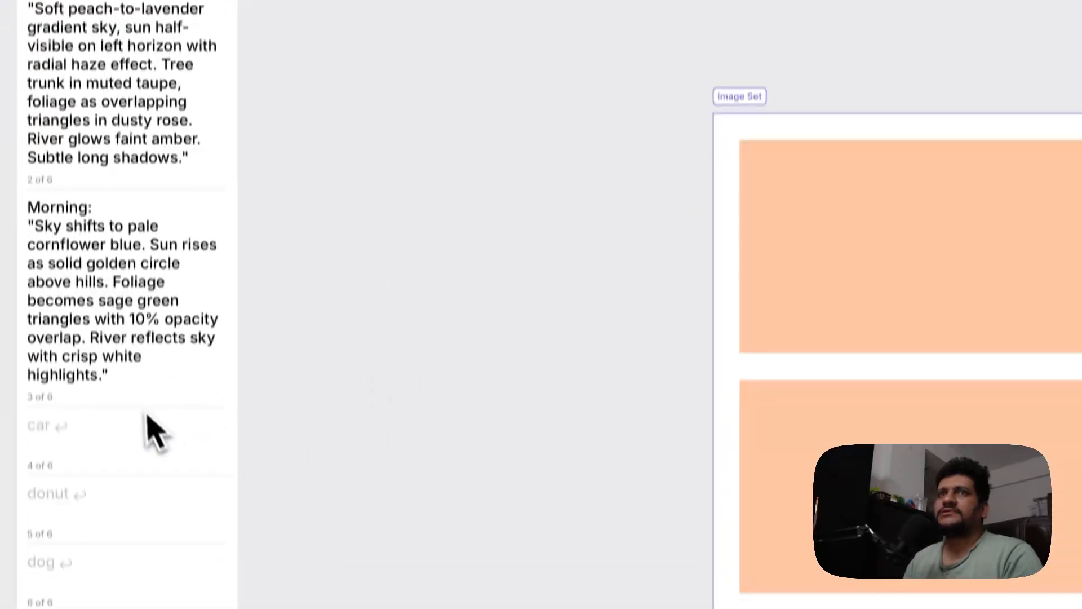
pyautogui.click(144, 428)
pyautogui.hotkey('ctrl', 'v')
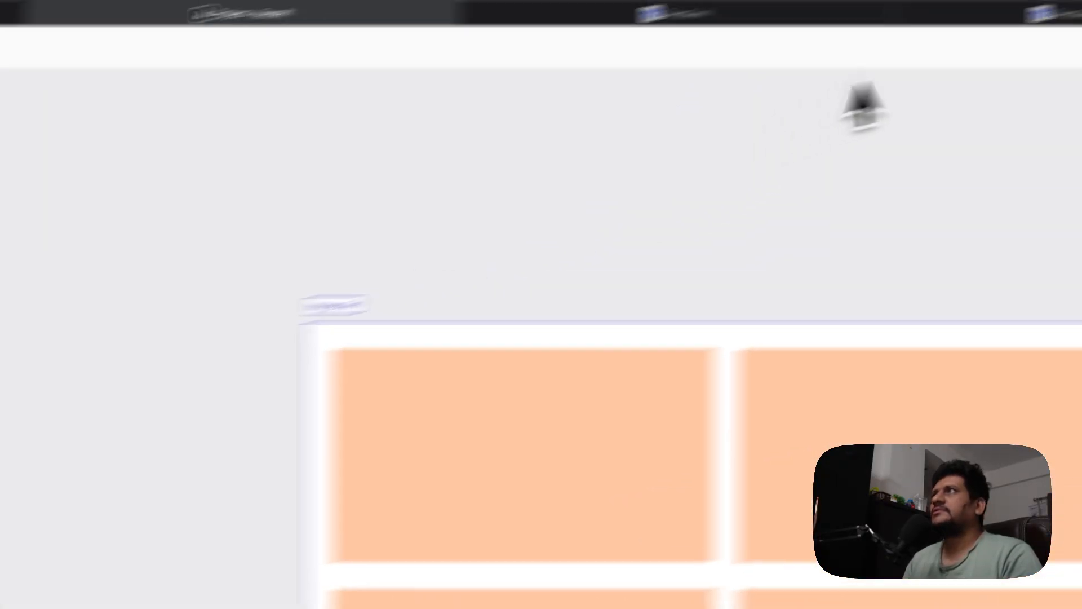
# Copy DeepSeek's Afternoon prompt text and paste it into the image set's fourth prompt slot
pyautogui.click(752, 71)
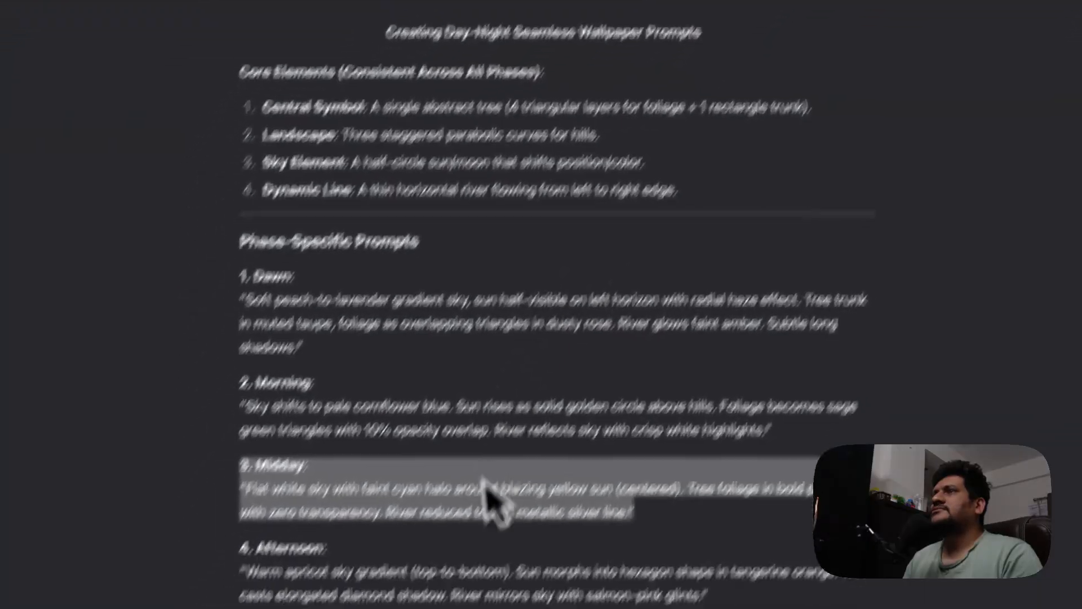
pyautogui.moveTo(767, 515); pyautogui.dragTo(295, 492)
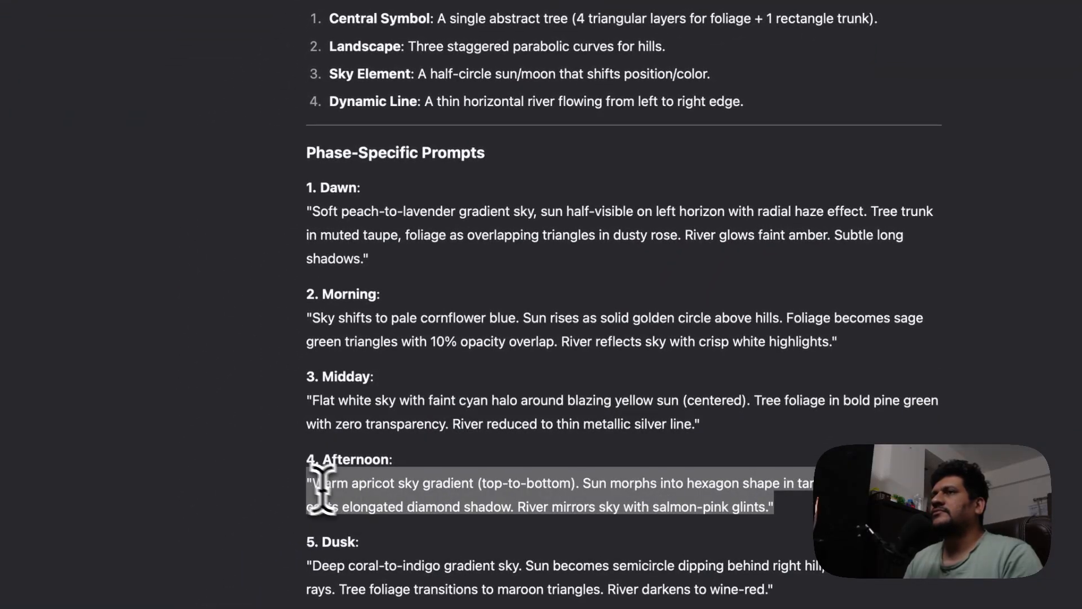
pyautogui.click(585, 85)
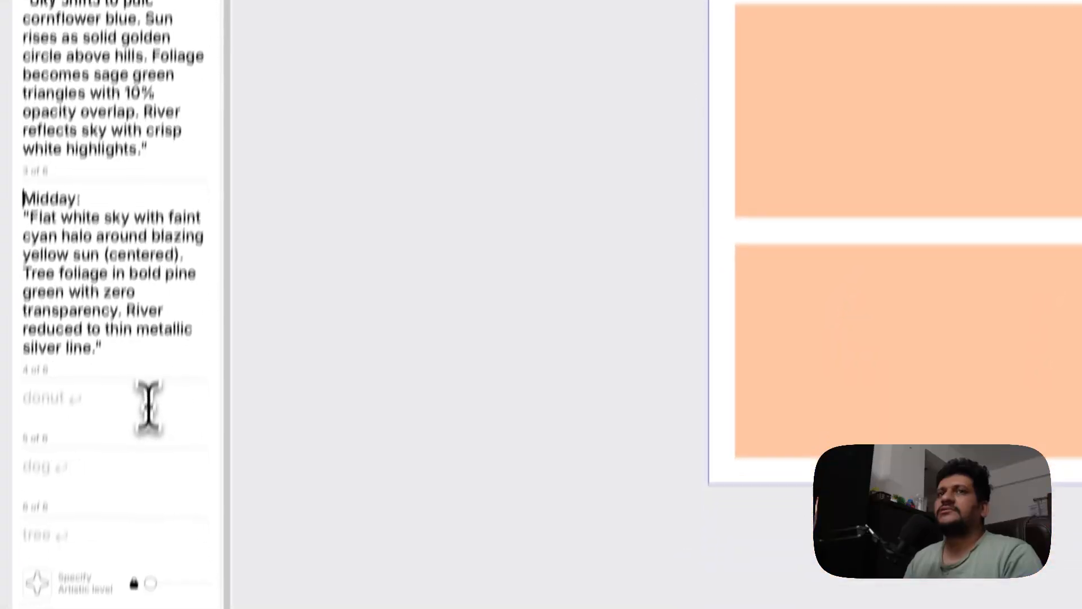
pyautogui.click(146, 351)
pyautogui.write('"Warm apricot sky gradient (top-to-bottom). Sun morphs into hexagon shape in tangerine orange. Tree casts elongated diamond shadow. River mirrors sky with salmon-pink glints."')
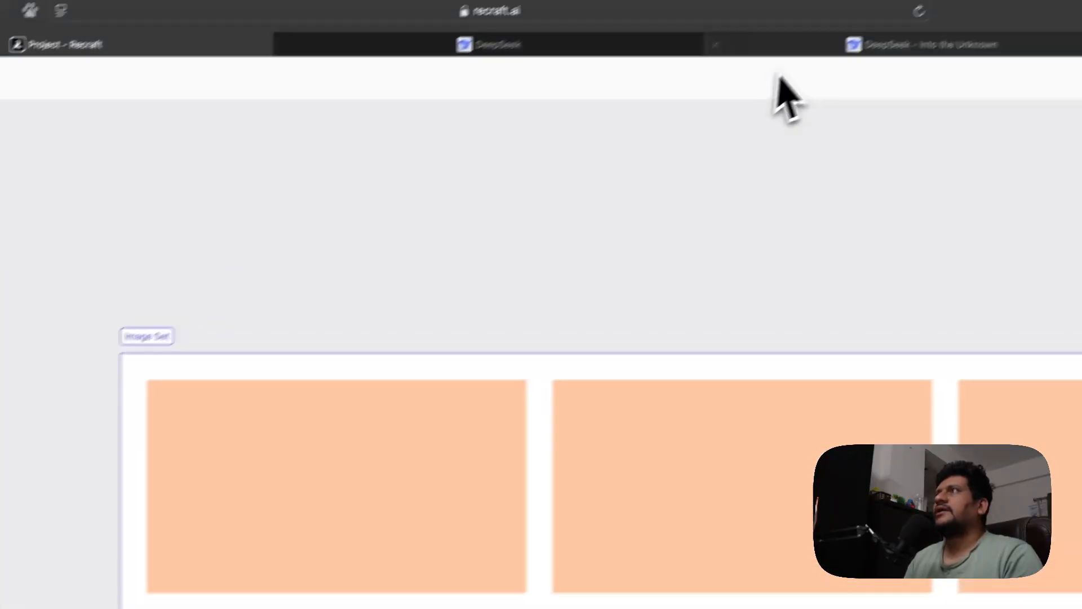
# Copy the Afternoon heading from DeepSeek and paste it at the start of the fourth prompt
pyautogui.click(777, 82)
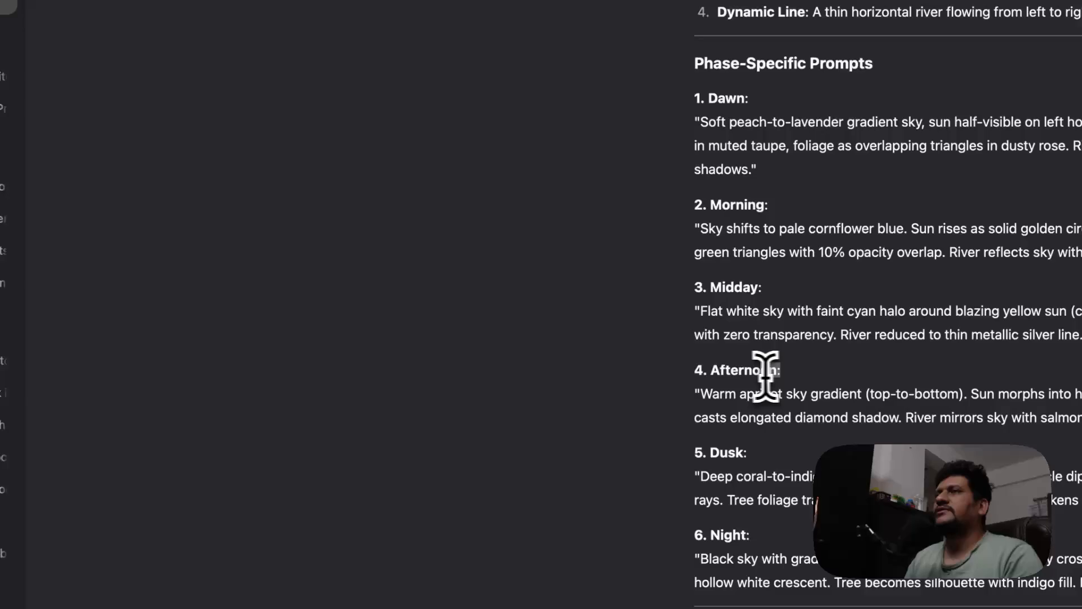
pyautogui.moveTo(442, 565); pyautogui.dragTo(379, 569)
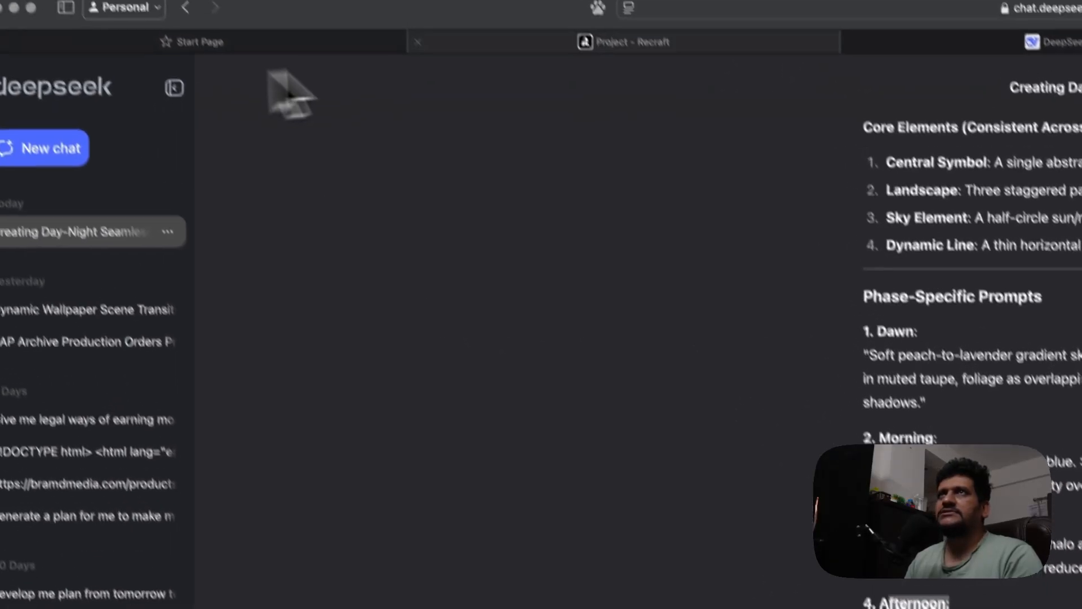
pyautogui.click(519, 80)
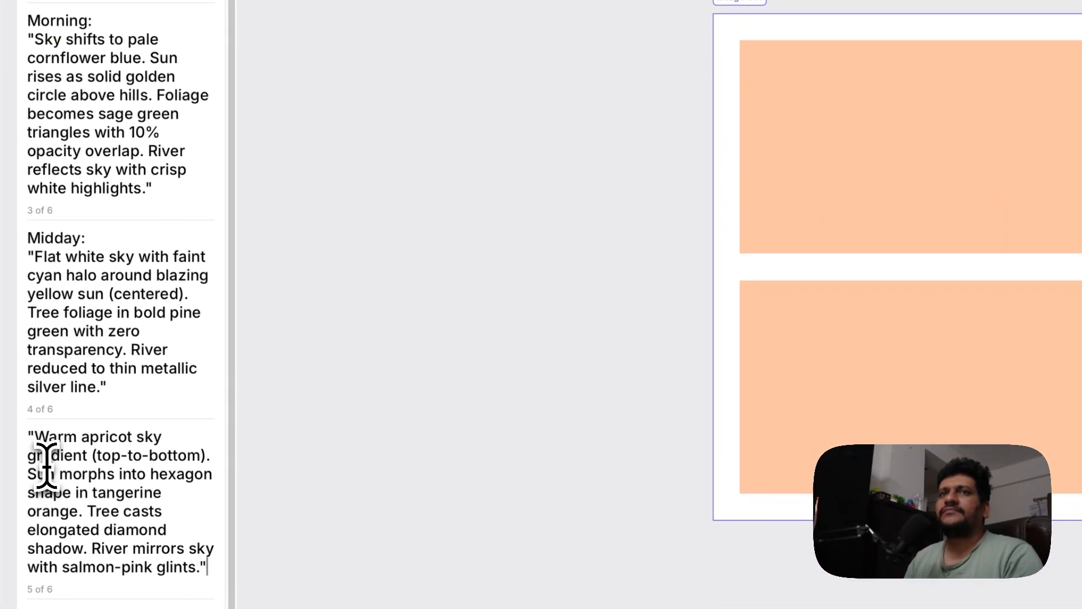
pyautogui.write('Afternoon:')
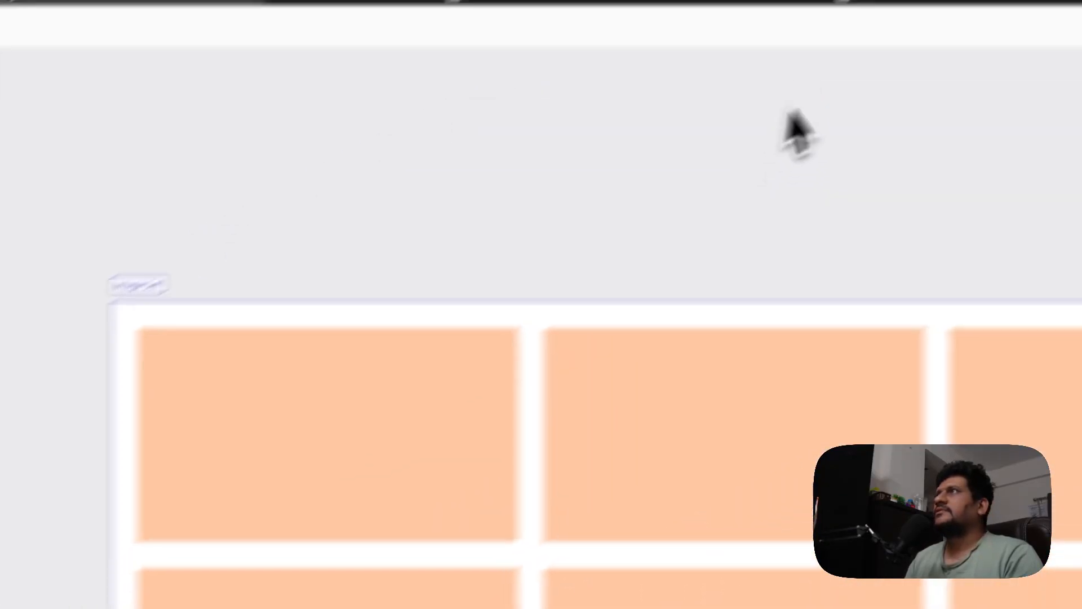
# Copy DeepSeek's Dusk prompt and paste it into the image set's fifth prompt slot
pyautogui.click(727, 74)
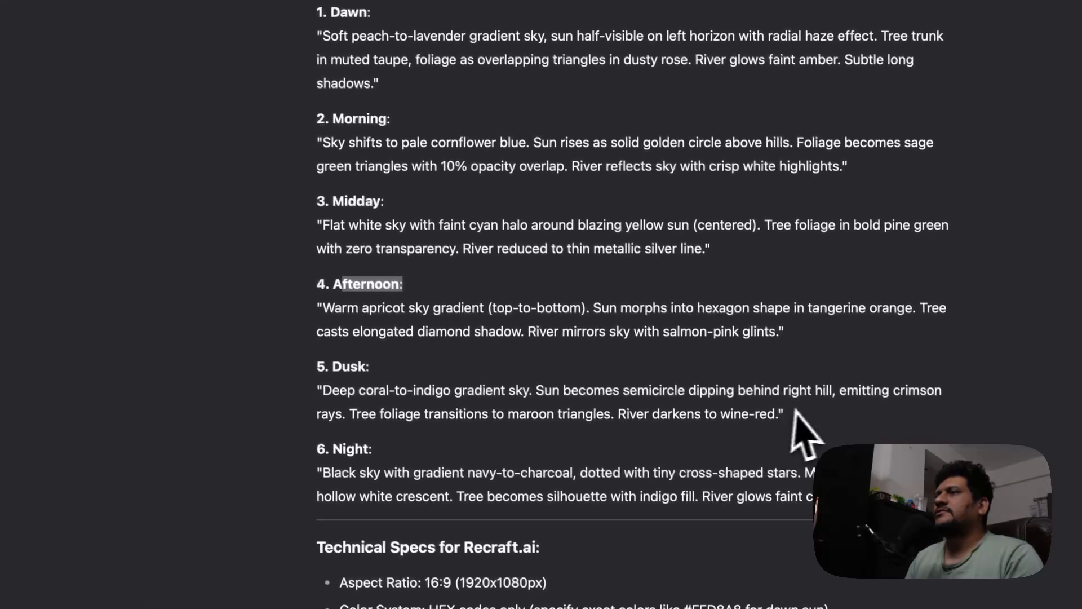
pyautogui.moveTo(728, 530); pyautogui.dragTo(283, 490)
pyautogui.moveTo(343, 375); pyautogui.dragTo(337, 372)
pyautogui.hotkey('ctrl', 'c')
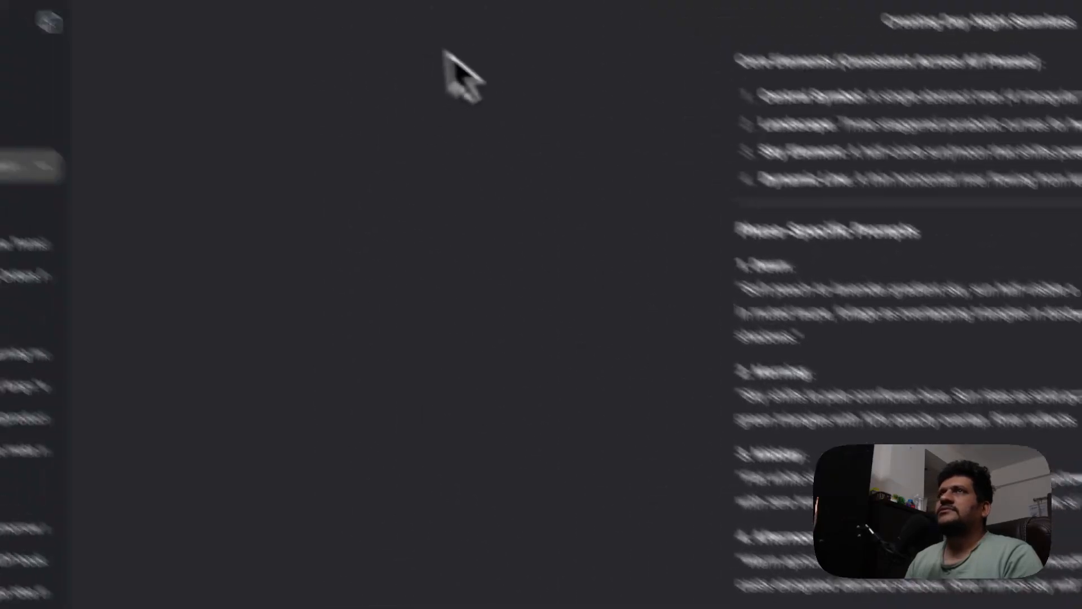
pyautogui.click(516, 68)
pyautogui.scroll(-2, 127, 507)
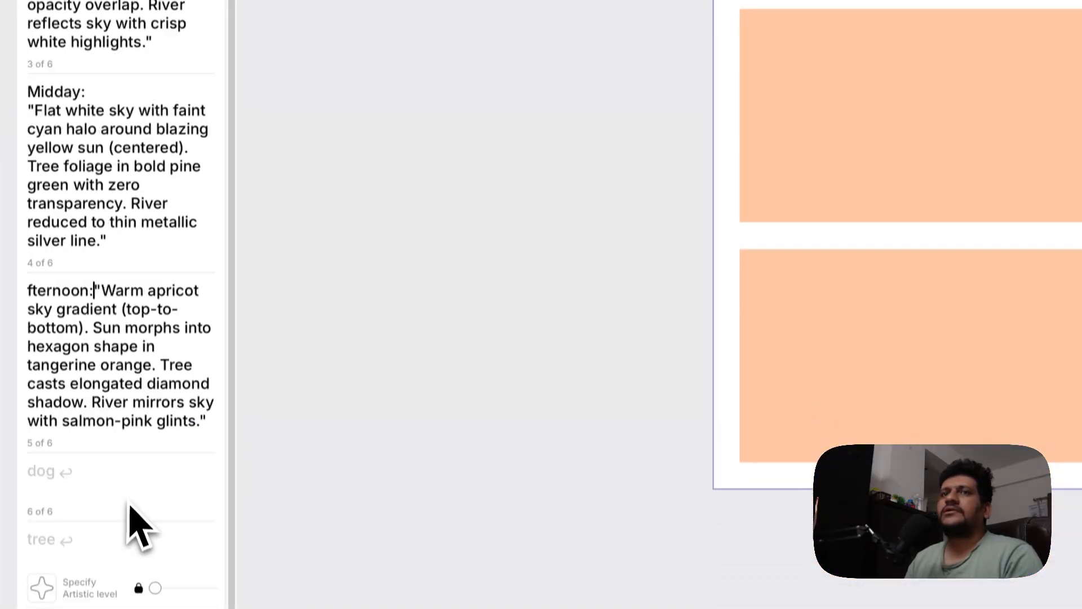
pyautogui.click(126, 471)
pyautogui.hotkey('ctrl', 'v')
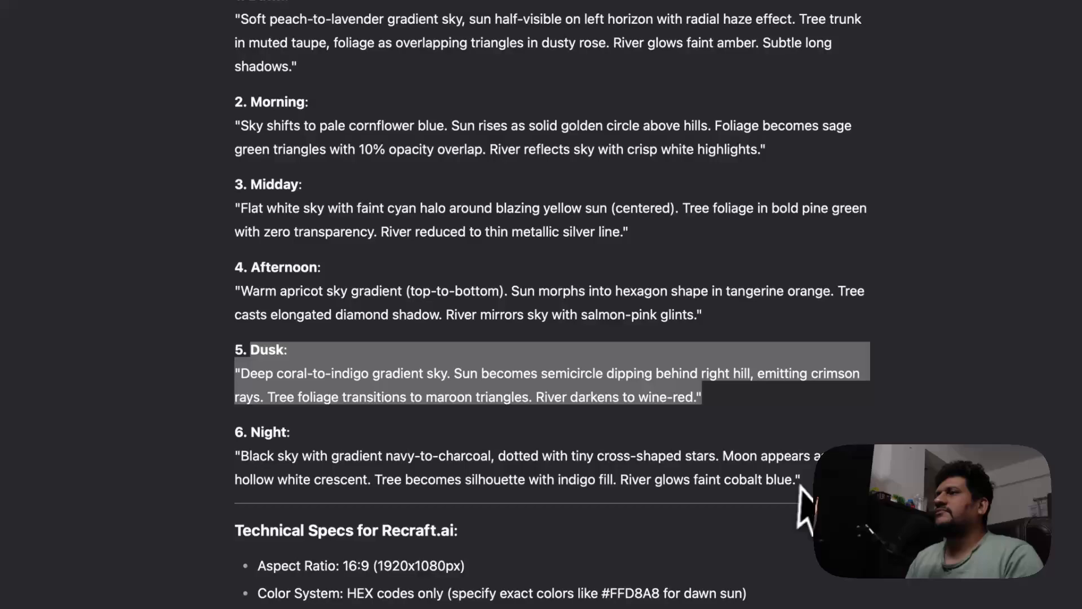
# Copy DeepSeek's Night prompt and paste it into the image set's sixth prompt slot
pyautogui.moveTo(800, 477); pyautogui.dragTo(252, 429)
pyautogui.press('super+c')
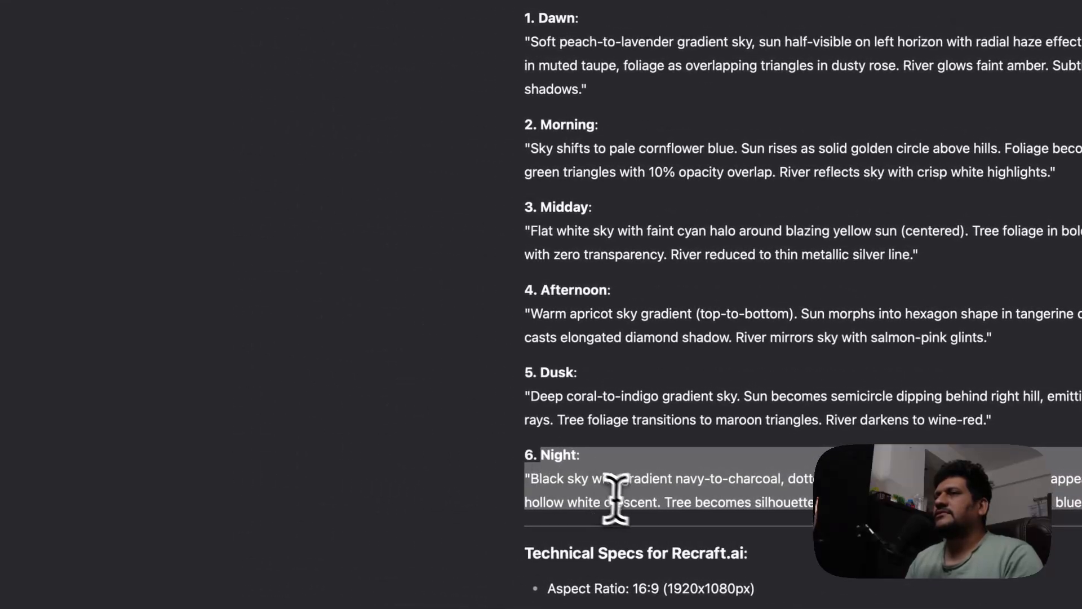
pyautogui.click(611, 67)
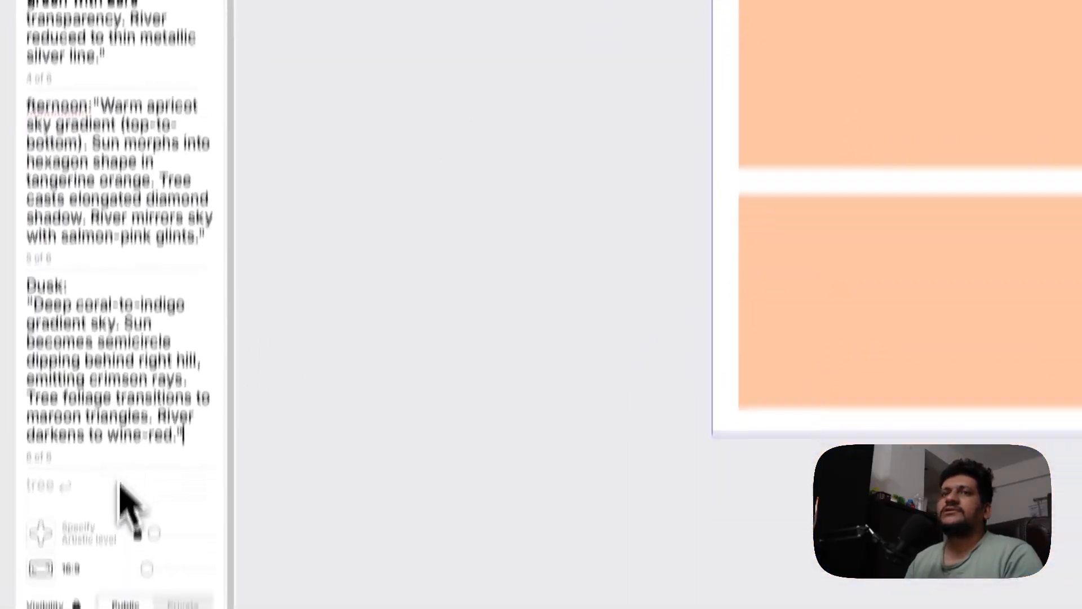
pyautogui.click(120, 485)
pyautogui.press('super+v')
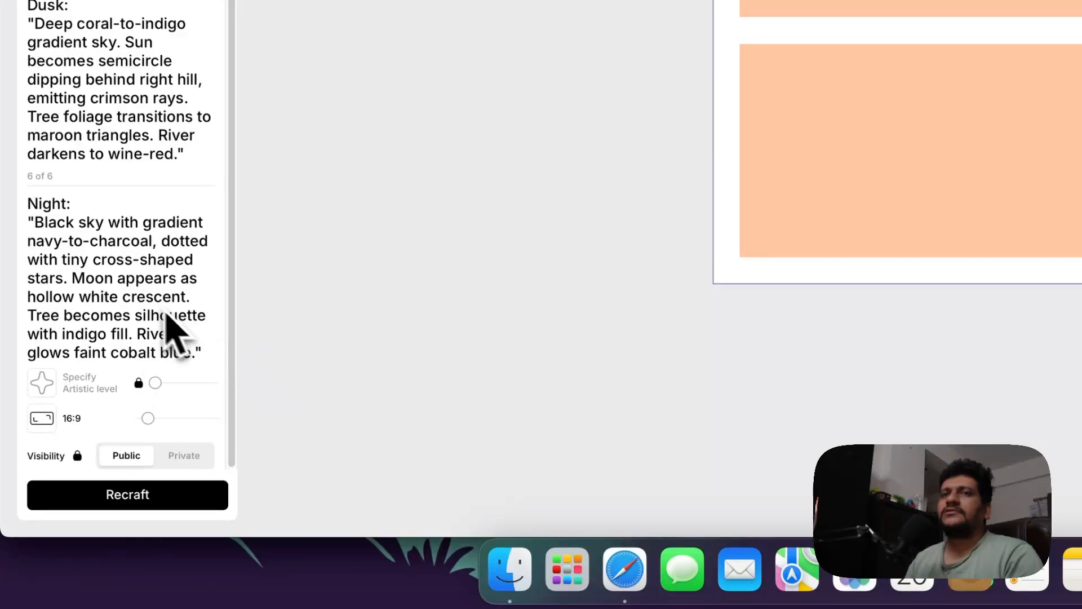
# Generate the six-image set with Recraft
pyautogui.scroll(10, 202, 417)
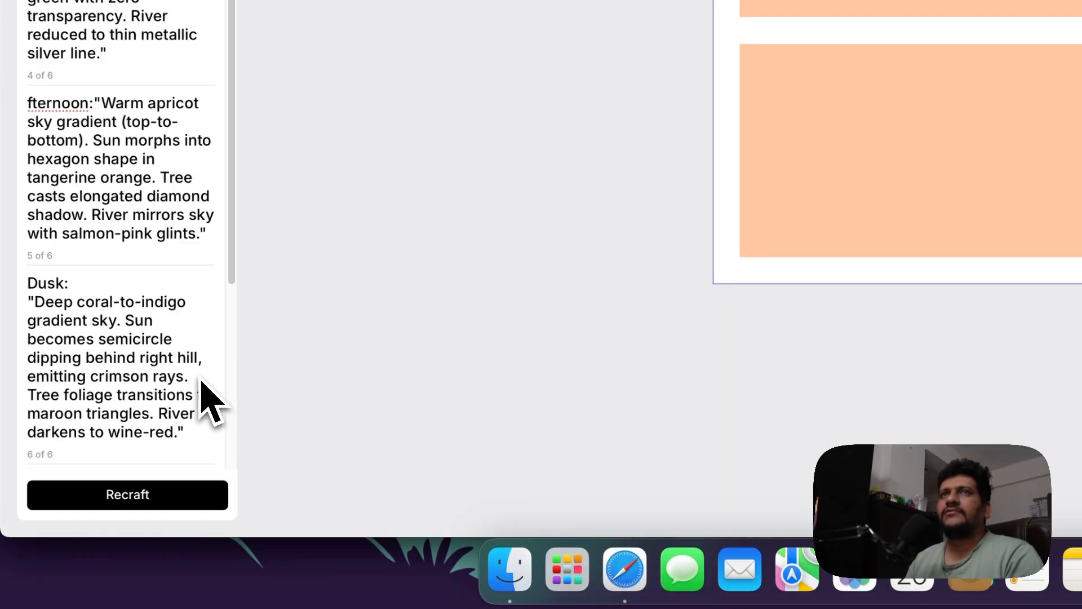
pyautogui.scroll(-10, 201, 383)
pyautogui.click(174, 496)
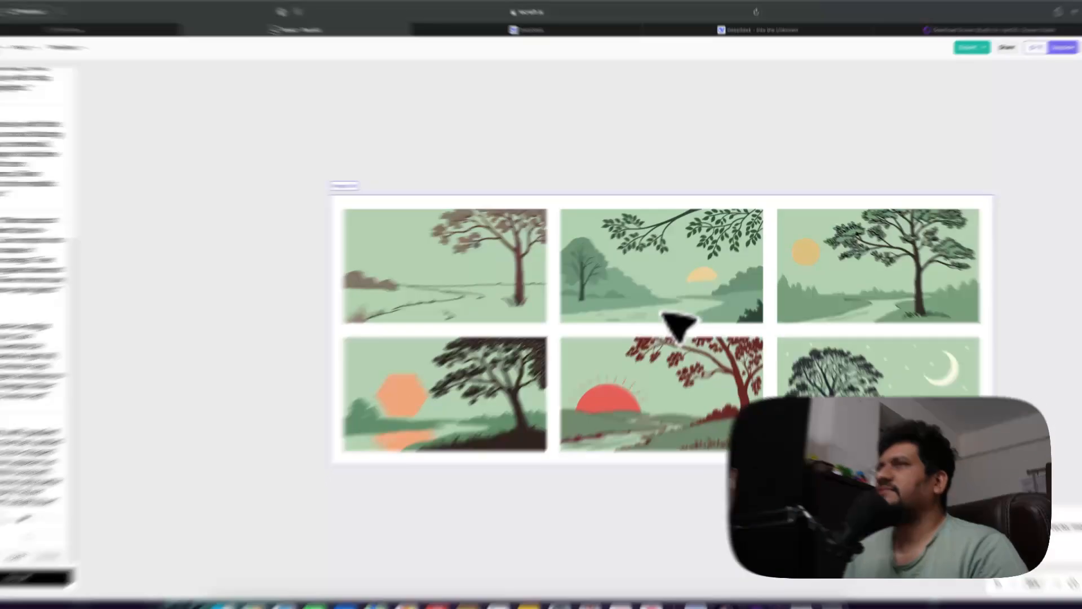
# Export the first (Dawn) image as a JPG at 4000 × 2251
pyautogui.click(536, 283)
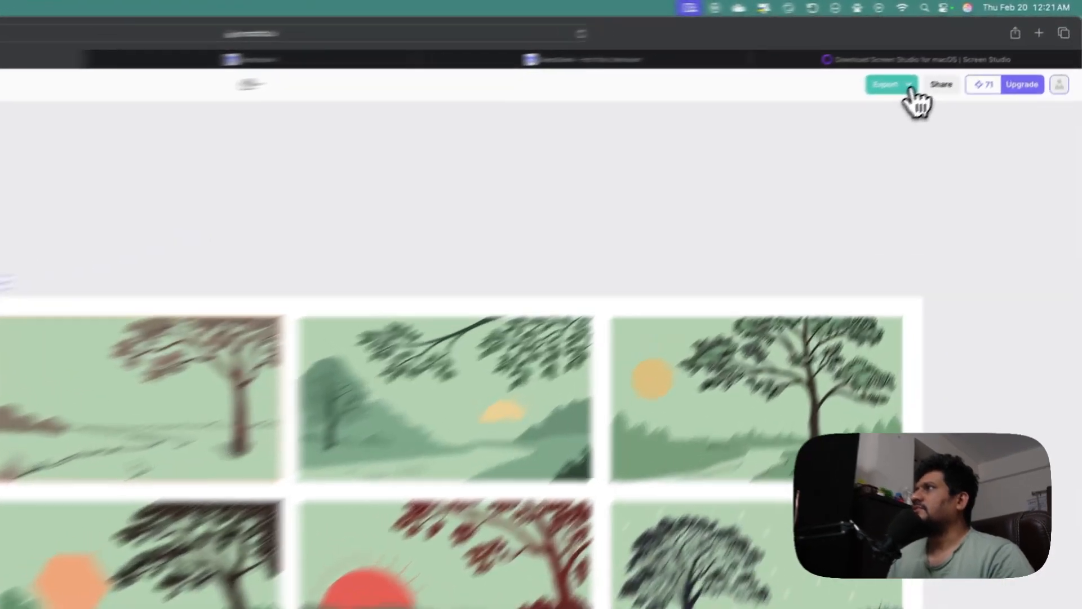
pyautogui.click(966, 56)
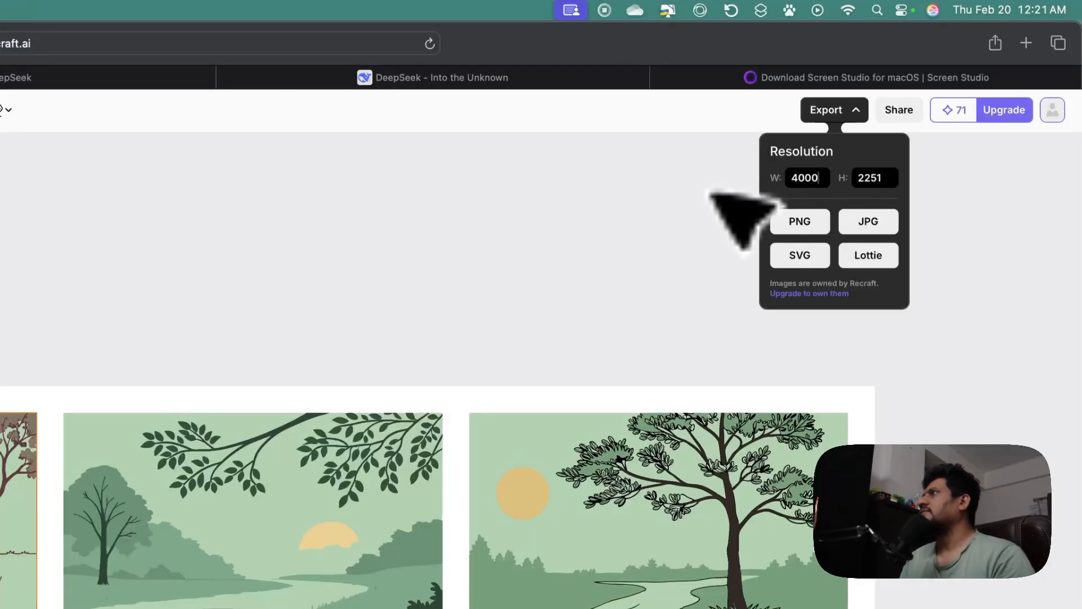
pyautogui.click(883, 221)
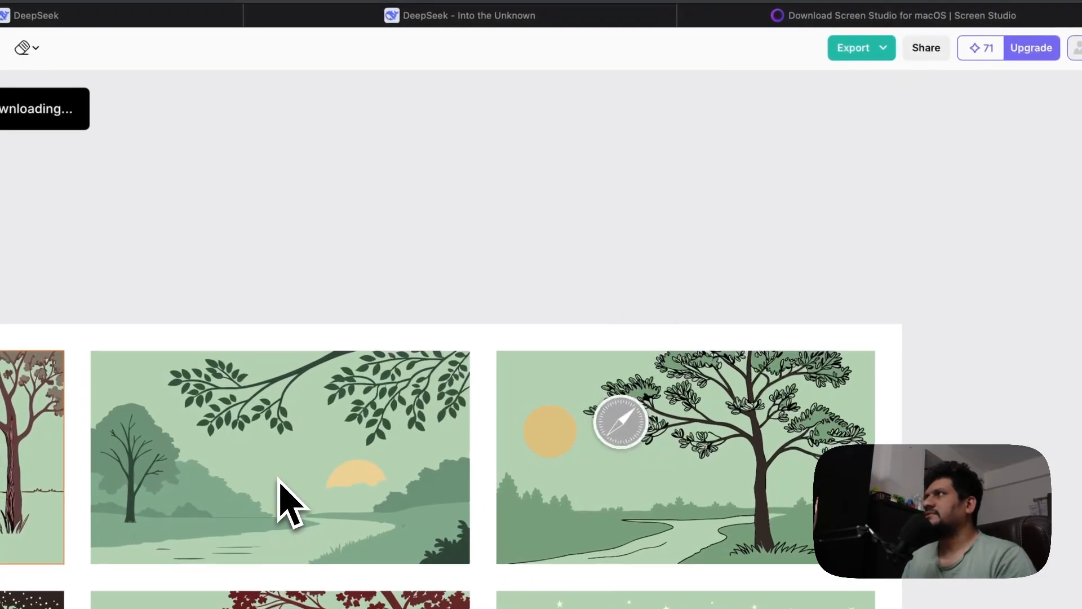
# Select the second (Morning) image and export it as a JPG with width set to 4000
pyautogui.rightClick(278, 480)
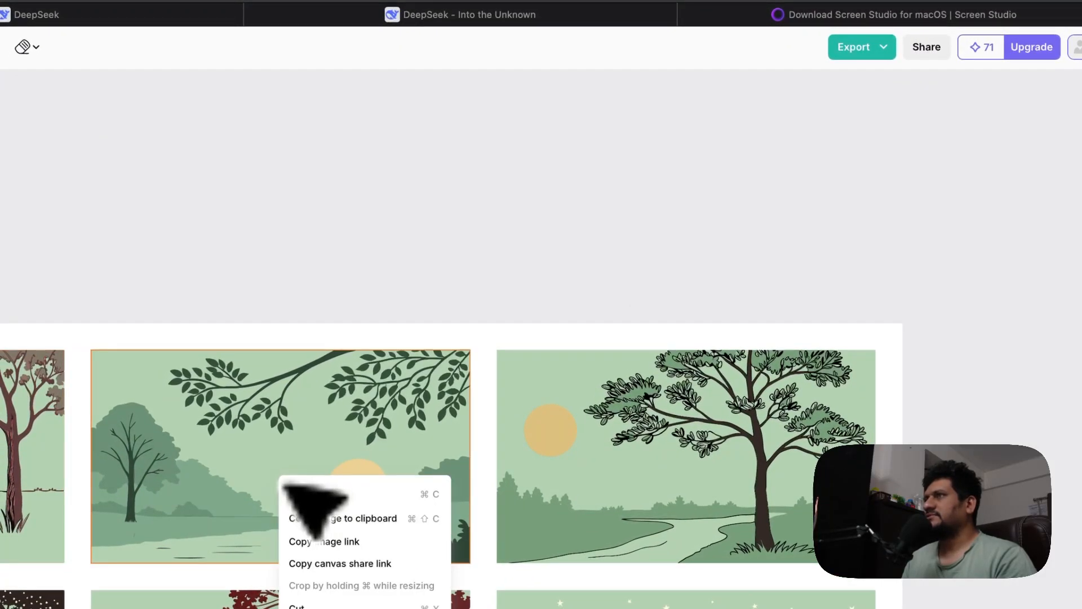
pyautogui.click(319, 465)
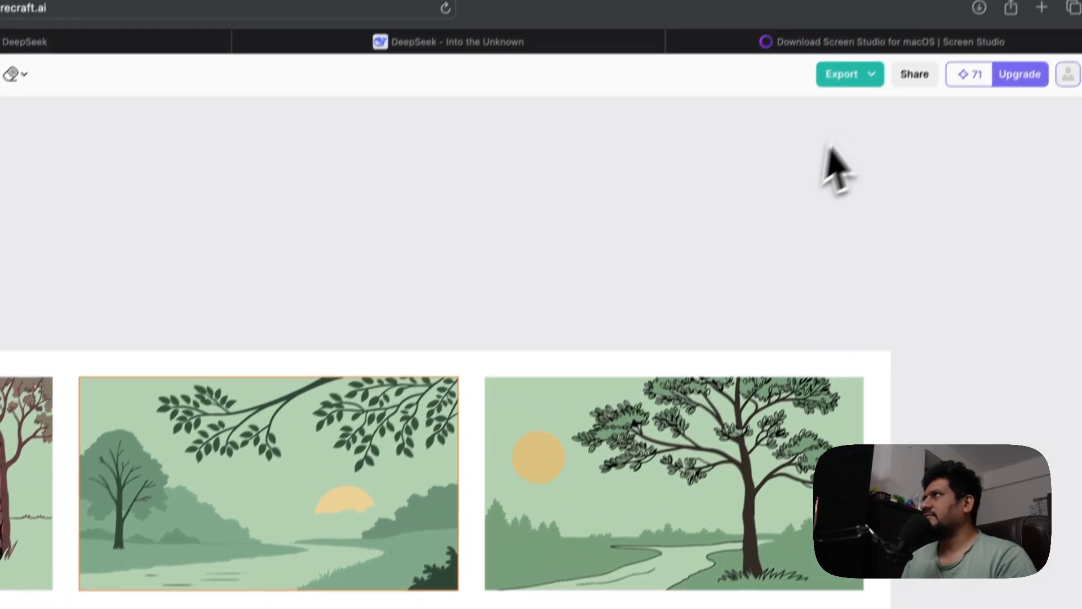
pyautogui.click(879, 47)
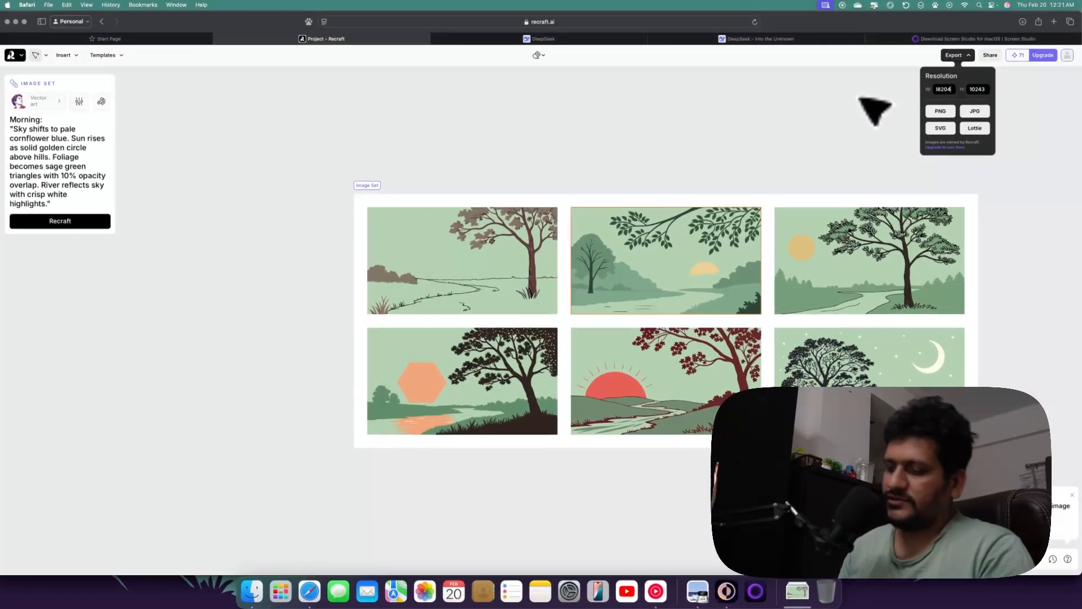
pyautogui.press('BackSpace')
pyautogui.press('BackSpace')
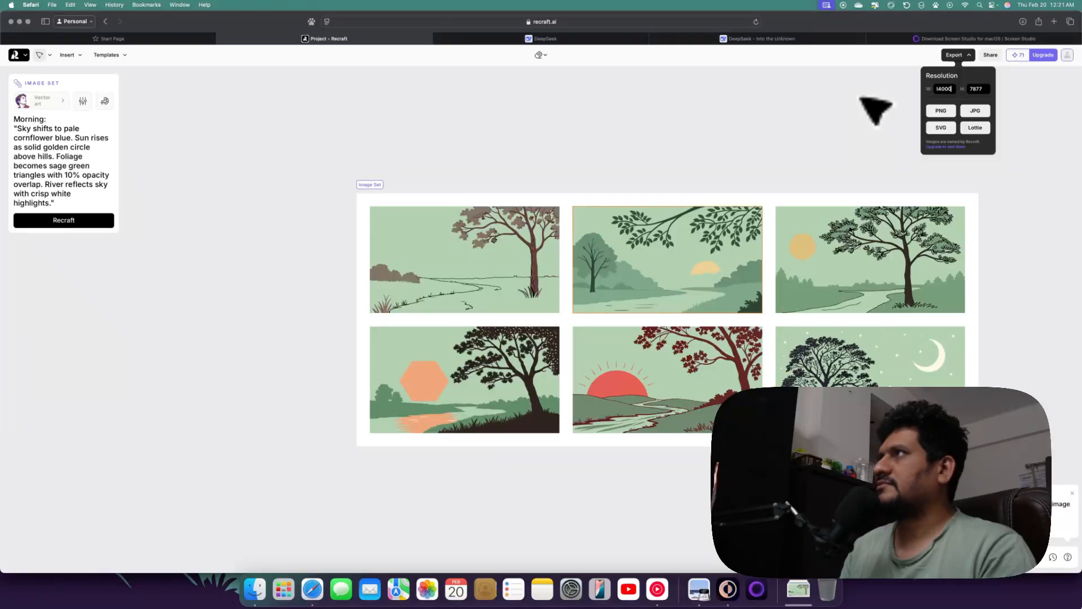
pyautogui.write('4')
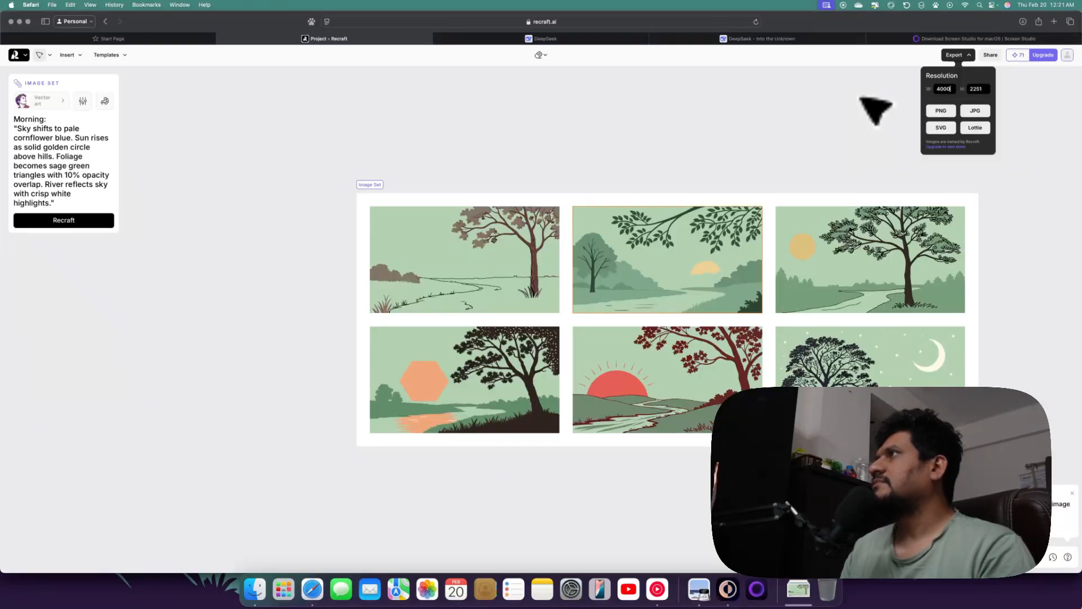
pyautogui.click(976, 115)
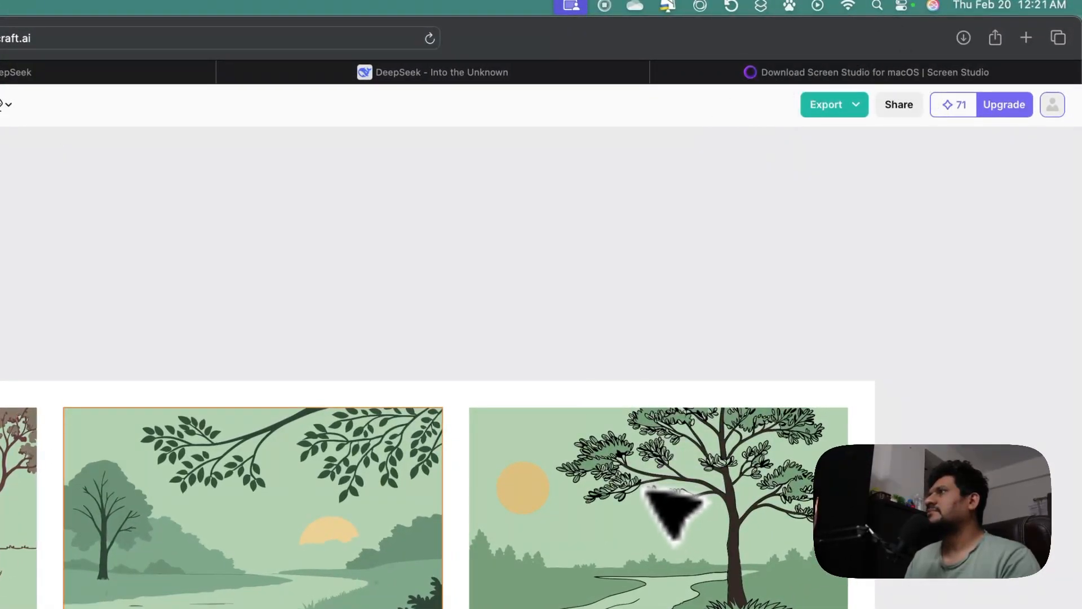
# Select the third (Midday) image and export it as a JPG at 4000 width
pyautogui.click(654, 493)
pyautogui.click(856, 108)
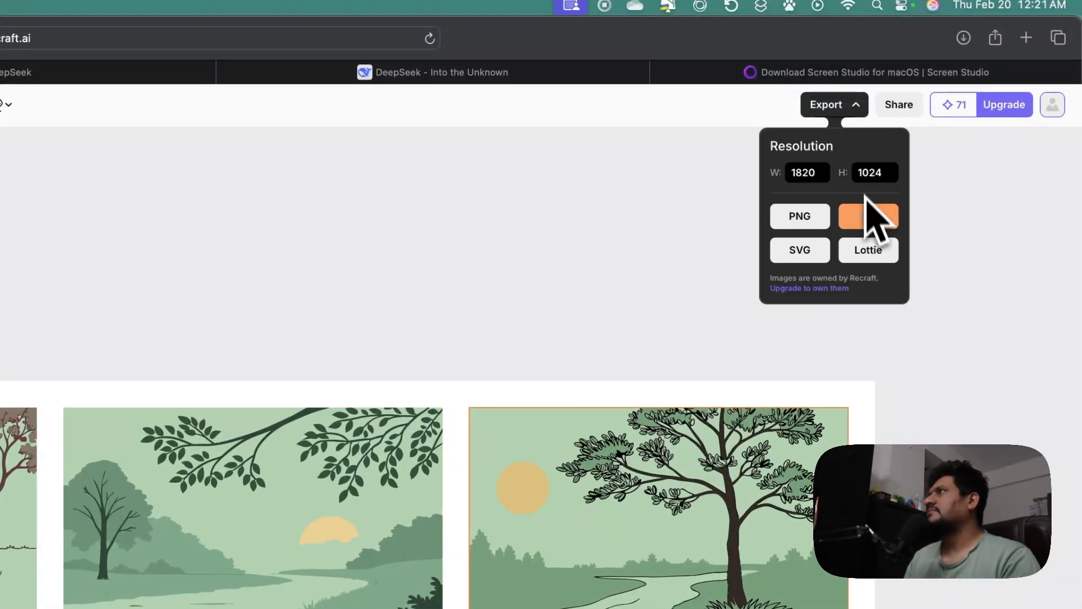
pyautogui.doubleClick(823, 170)
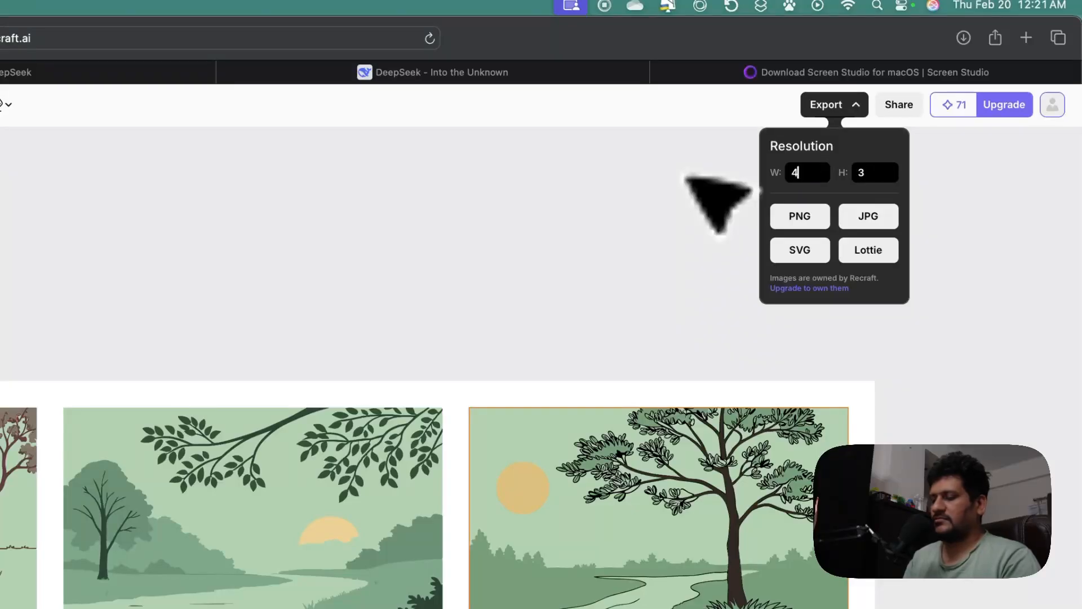
pyautogui.click(867, 218)
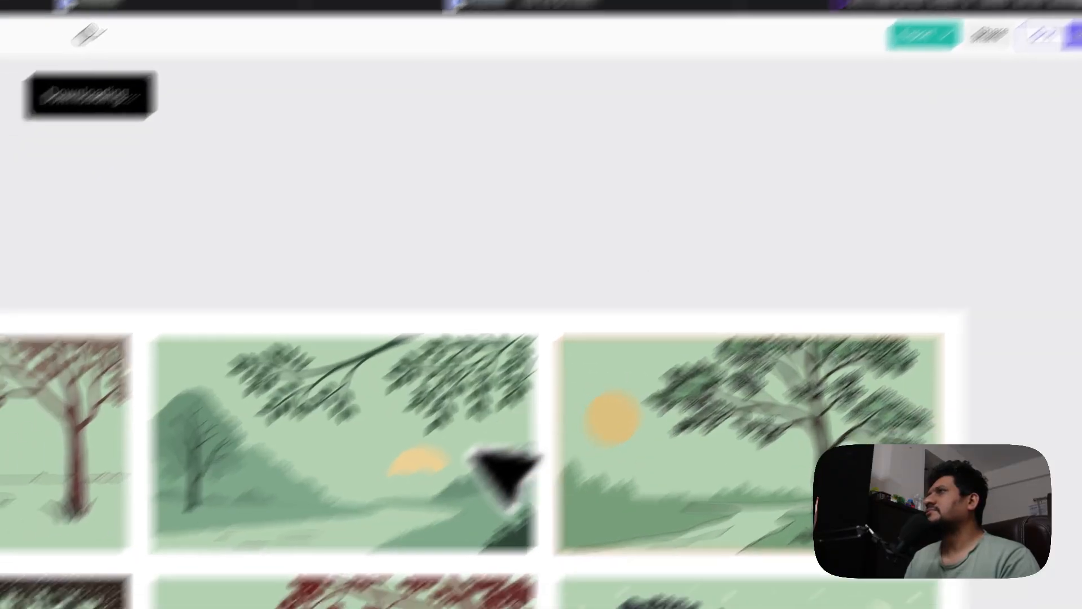
# Select the fourth (Afternoon) image and export it as a JPG at 4000 width
pyautogui.click(272, 500)
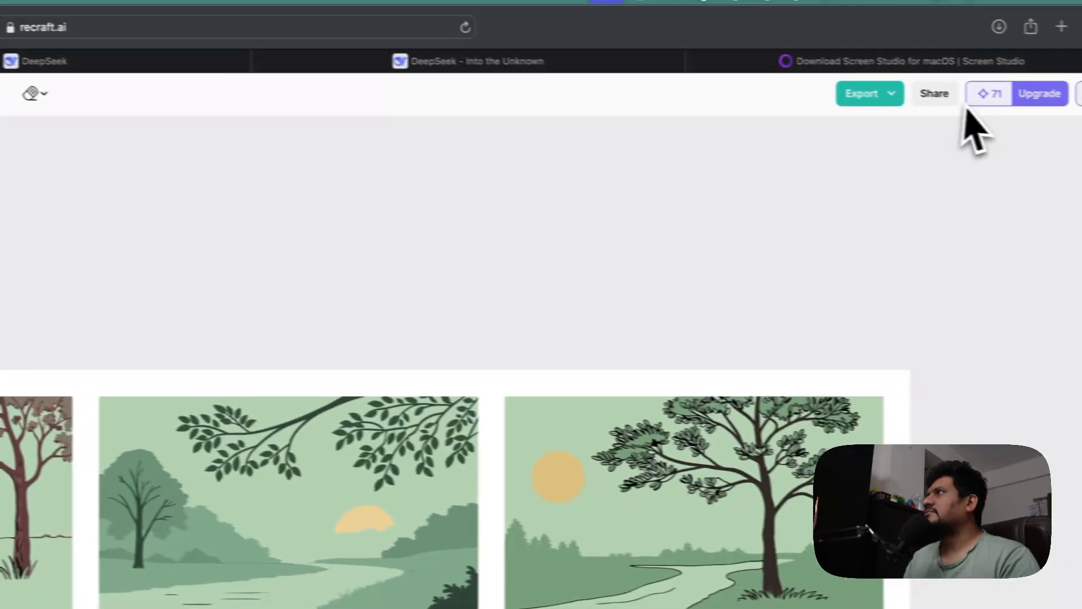
pyautogui.click(891, 94)
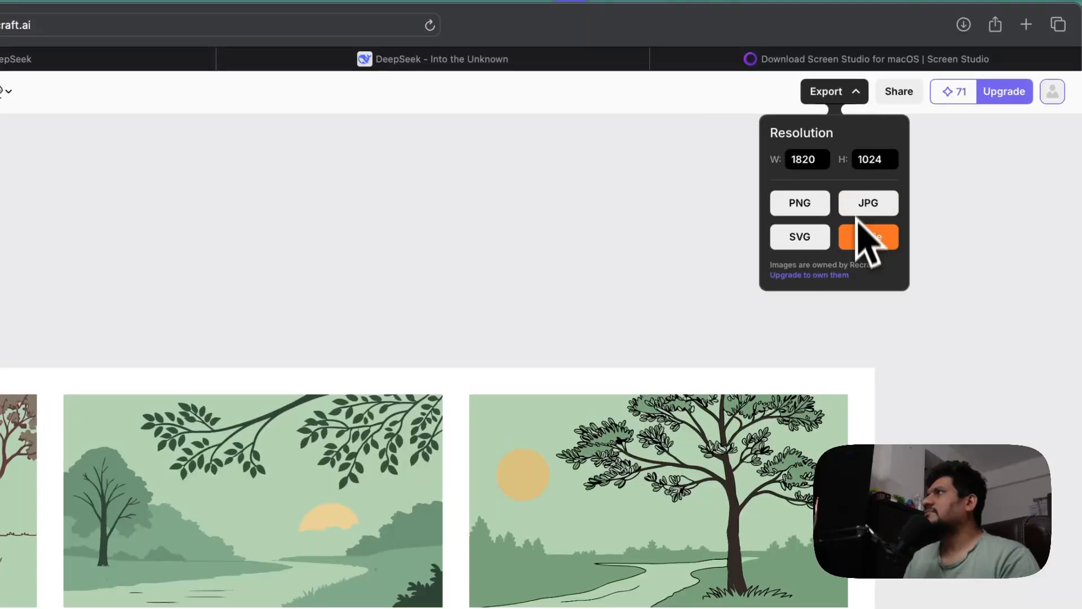
pyautogui.click(805, 160)
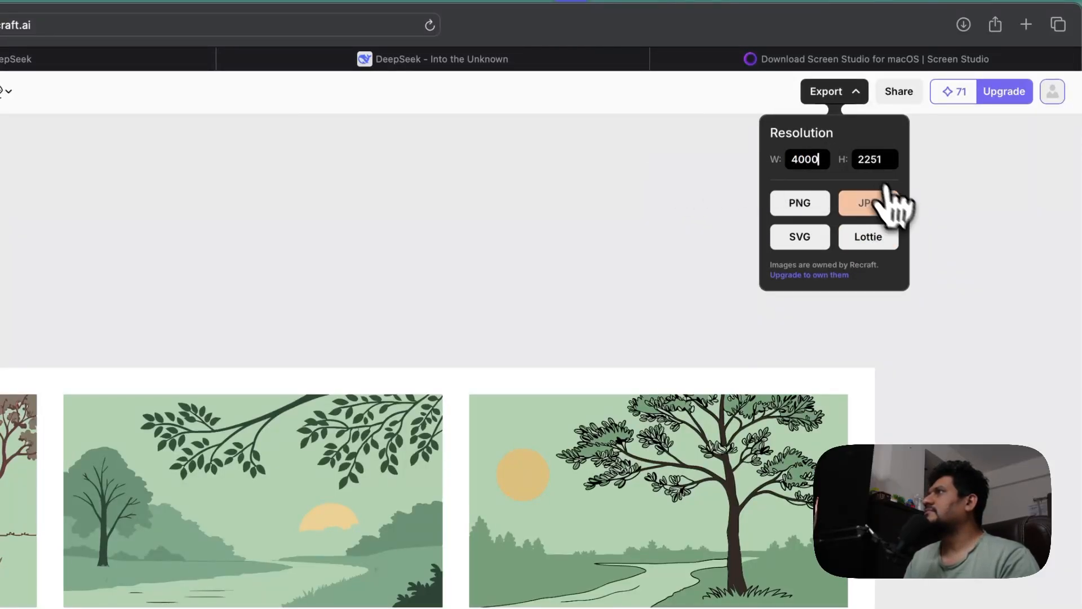
pyautogui.click(865, 204)
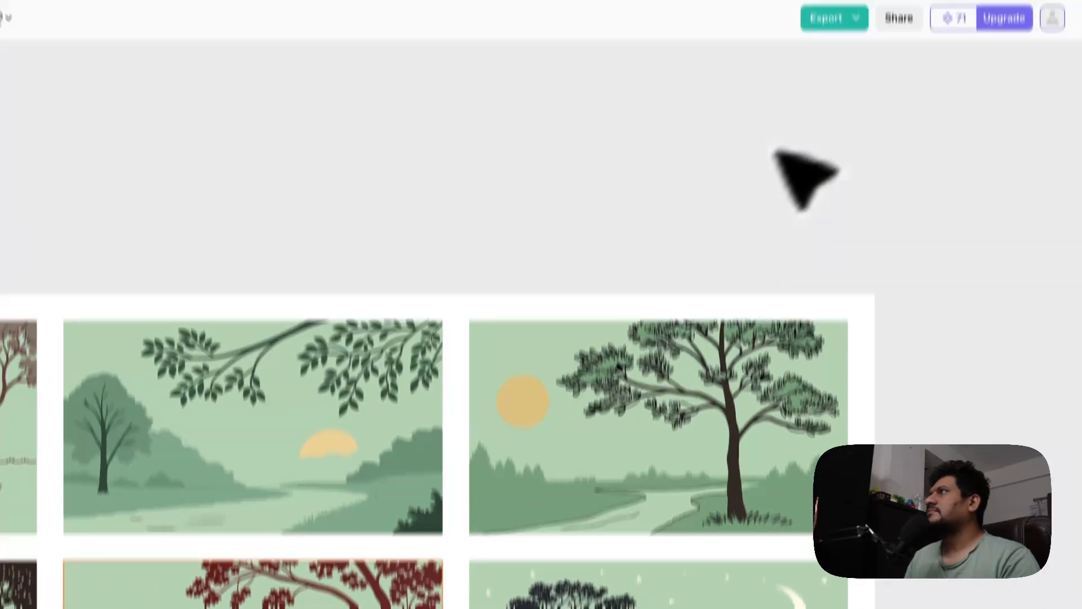
# Export the fifth (Dusk) image as a JPG at 4000 width
pyautogui.click(833, 18)
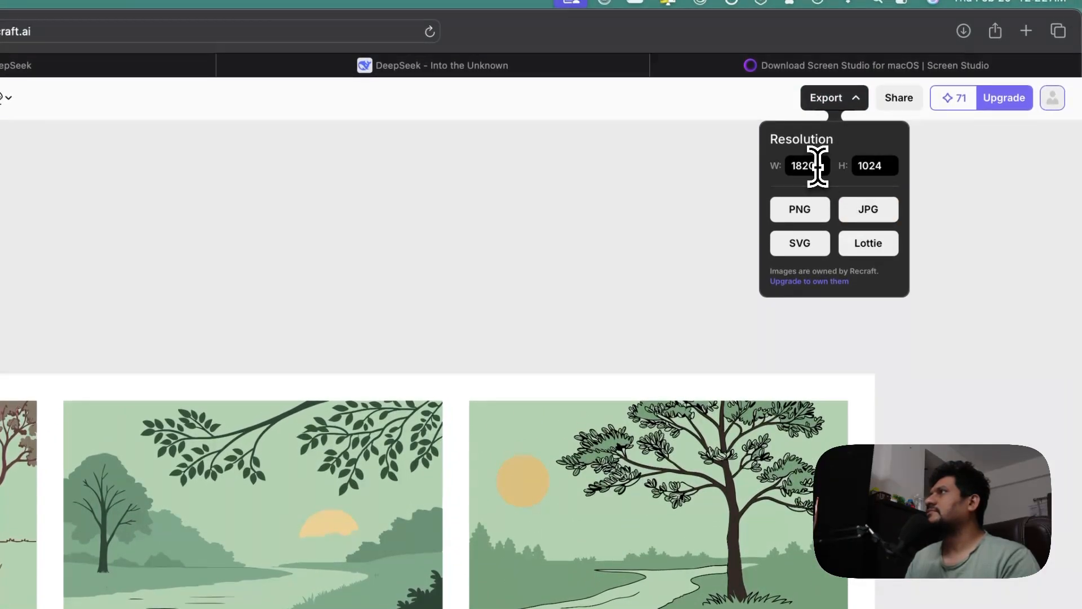
pyautogui.doubleClick(817, 166)
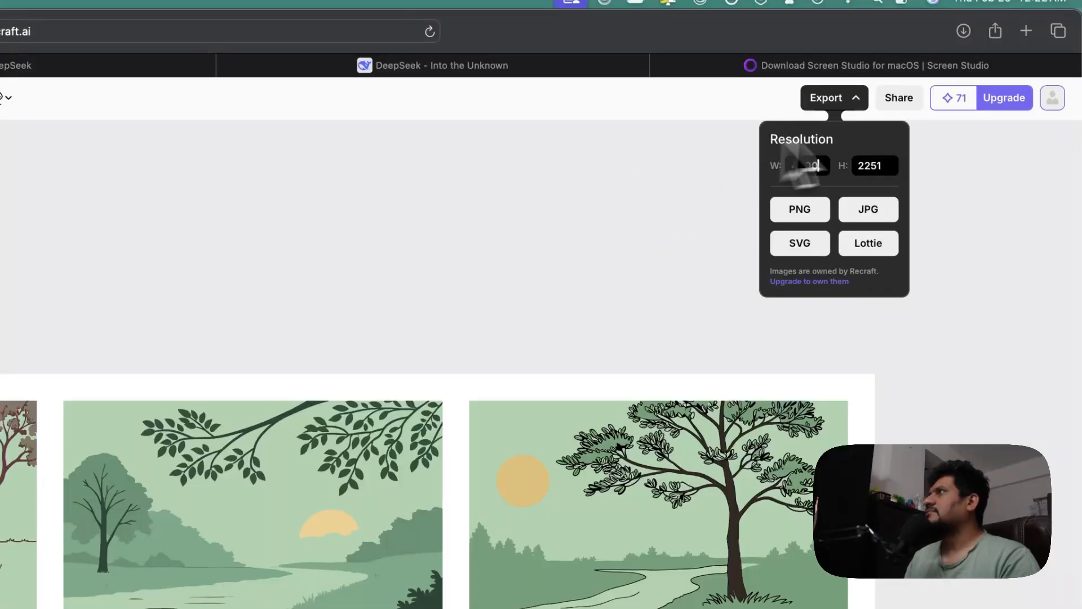
pyautogui.click(888, 206)
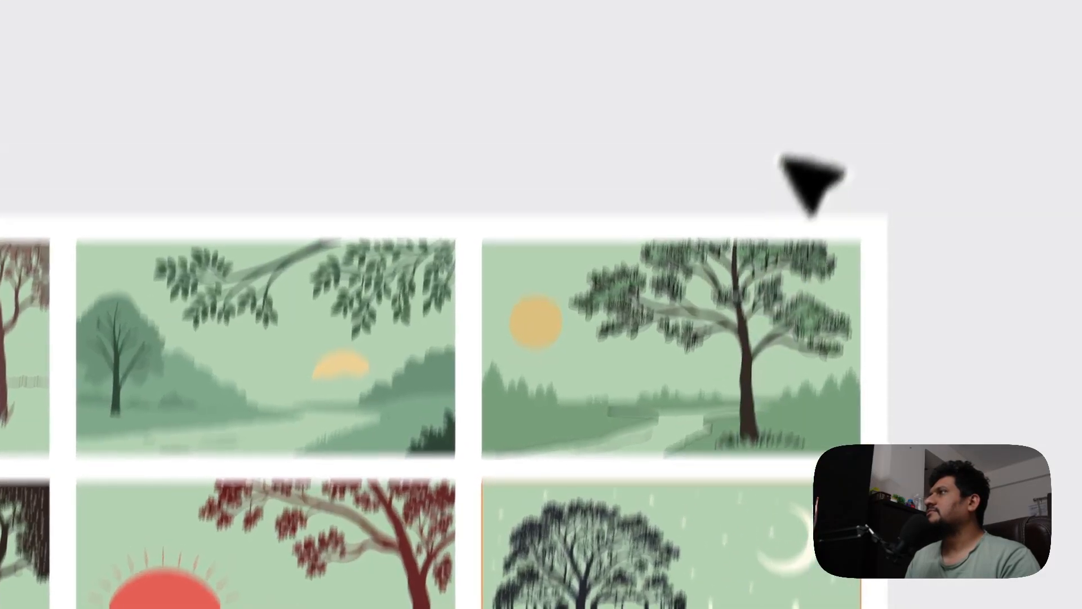
# Export the sixth (Night) image as a JPG at 4000 width
pyautogui.click(829, 82)
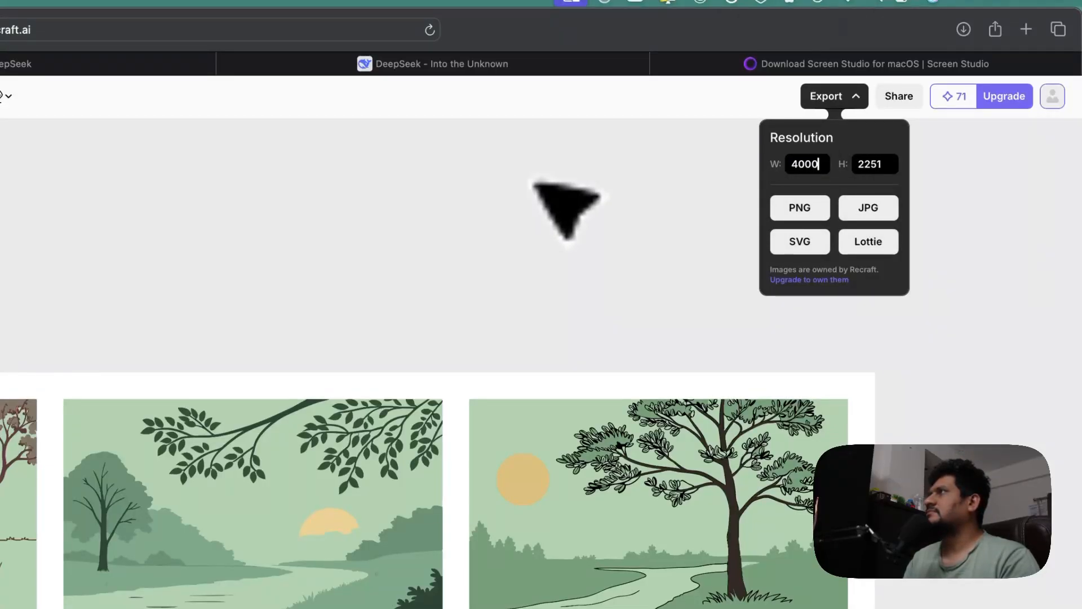
pyautogui.click(814, 250)
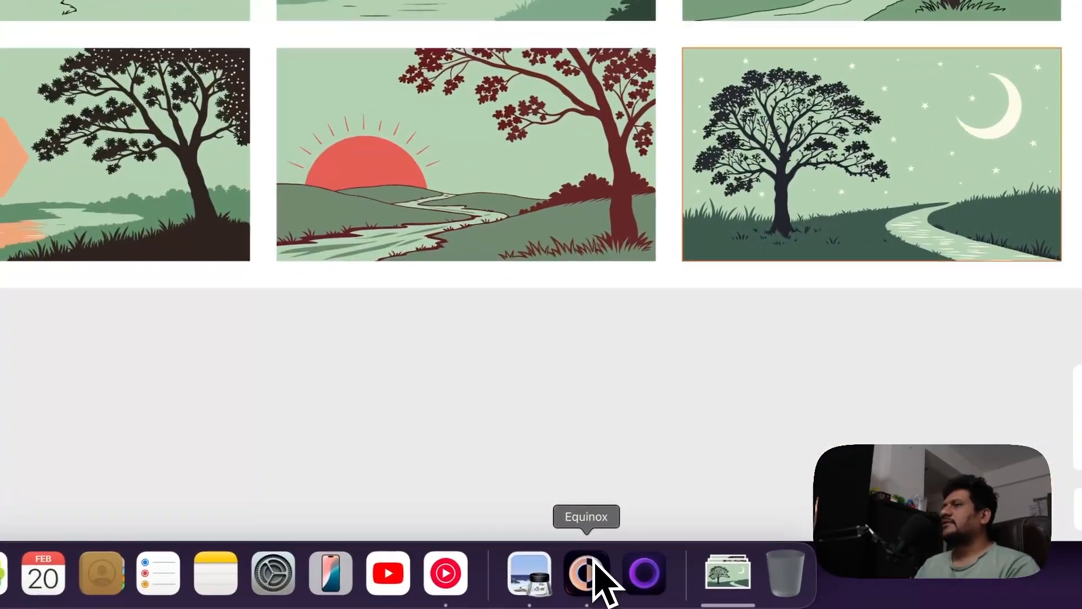
# Switch to Equinox, choose the Time wallpaper type and open the image picker
pyautogui.click(595, 563)
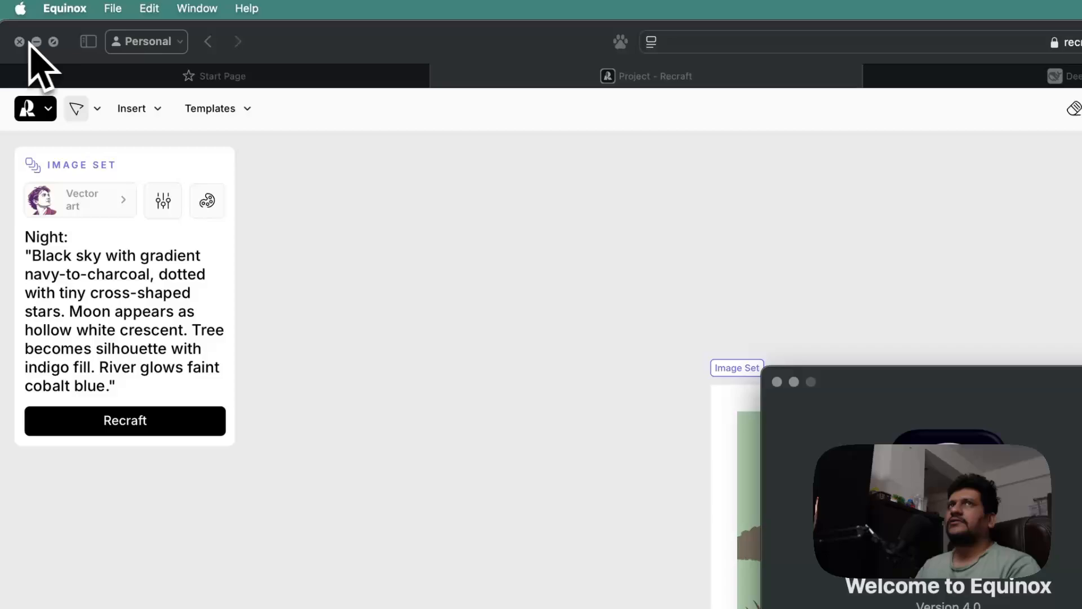
pyautogui.click(34, 42)
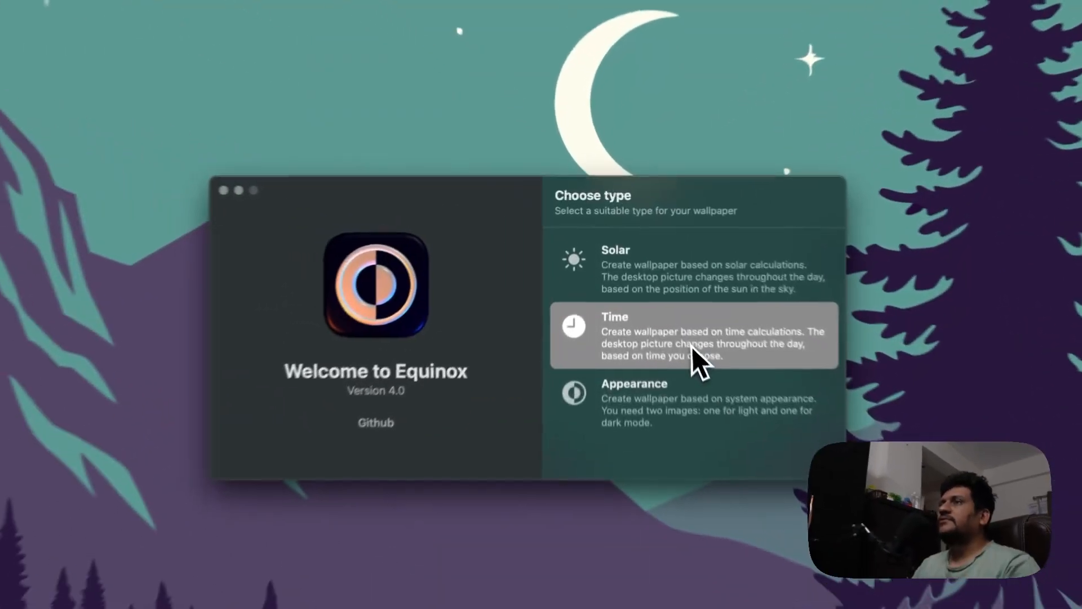
pyautogui.click(646, 281)
pyautogui.click(477, 409)
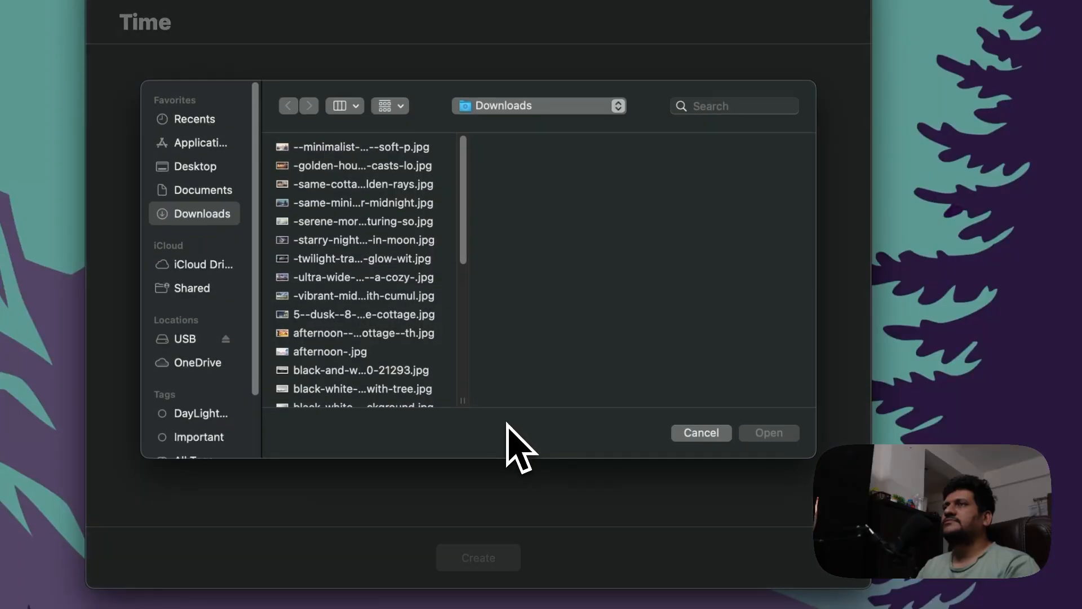
# Browse the Downloads folder previews to find the exported wallpaper images
pyautogui.click(433, 152)
pyautogui.press('Down')
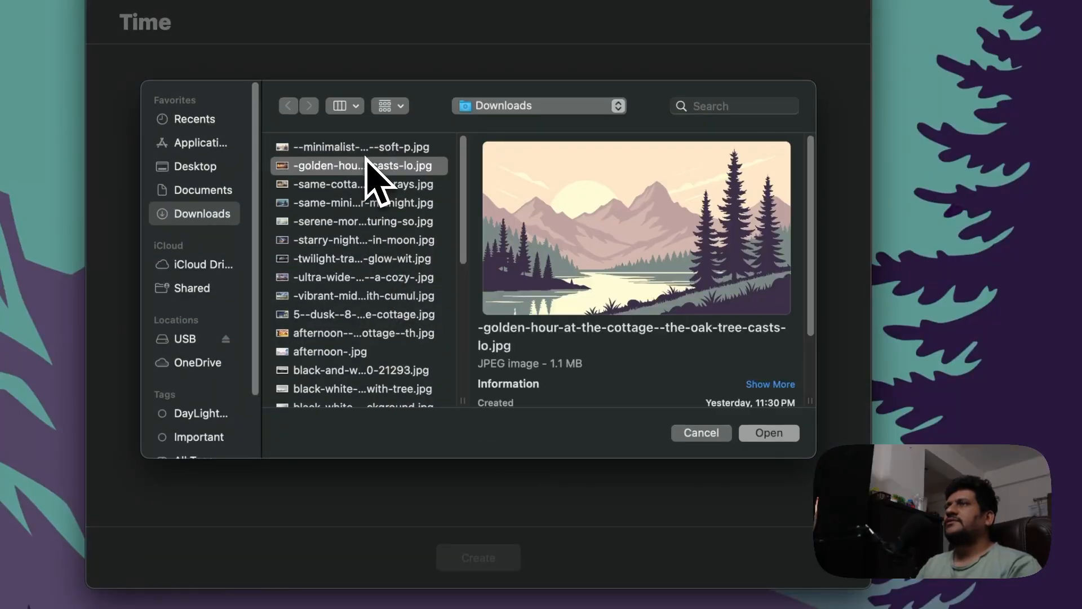
pyautogui.press('Down')
pyautogui.press('Up')
pyautogui.press('Down')
pyautogui.press('Down')
pyautogui.press('Down')
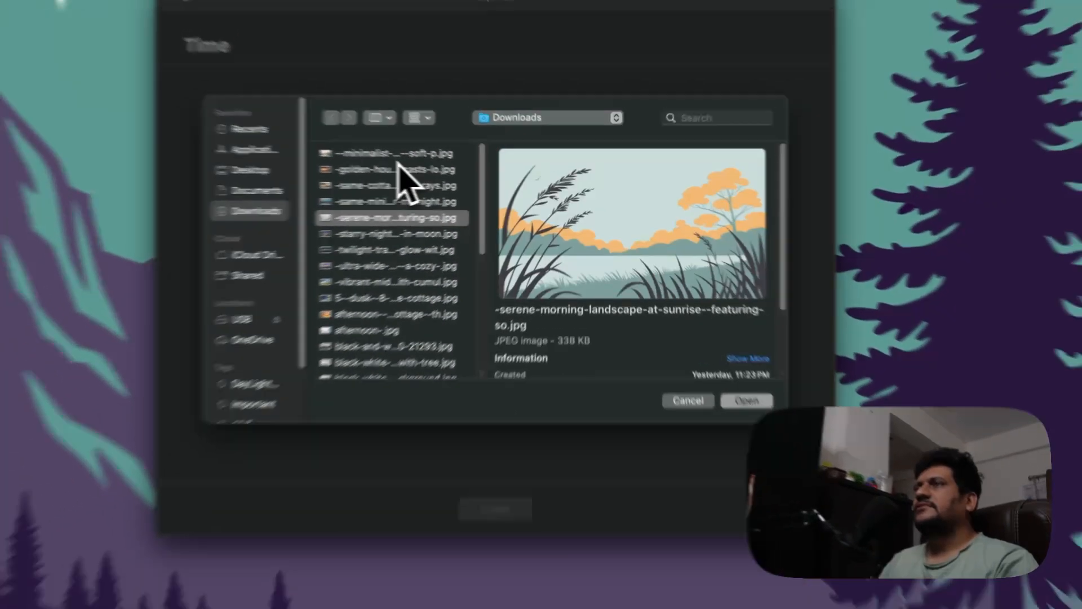
pyautogui.press('Down')
pyautogui.press('Down')
pyautogui.press('Down')
pyautogui.press('Down')
pyautogui.press('Down')
pyautogui.press('Down')
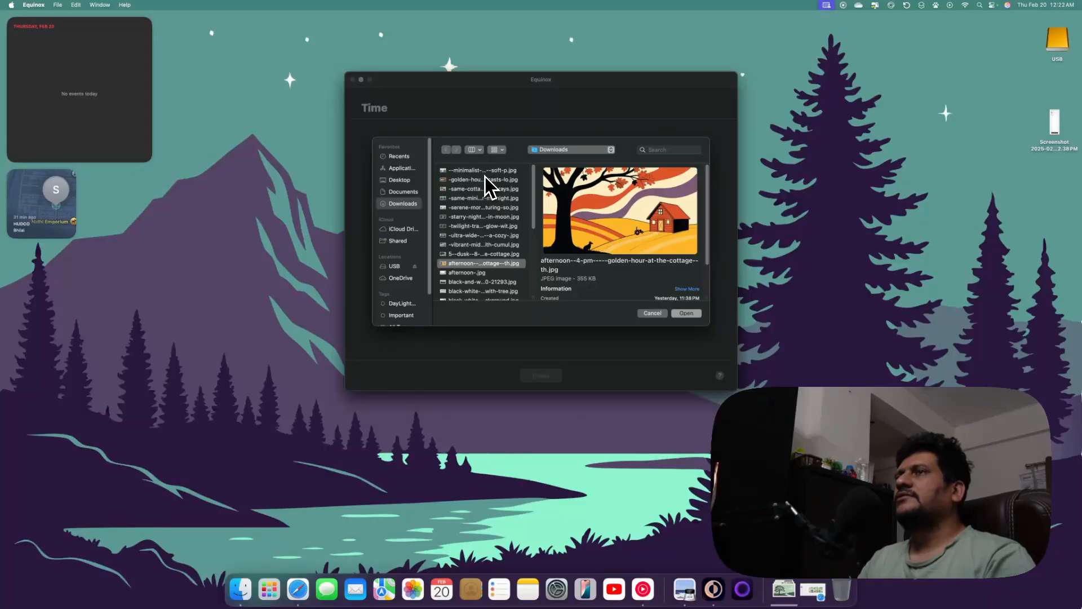
pyautogui.press('Down')
pyautogui.press('Down')
pyautogui.press('Down')
pyautogui.press('Down')
pyautogui.press('Down')
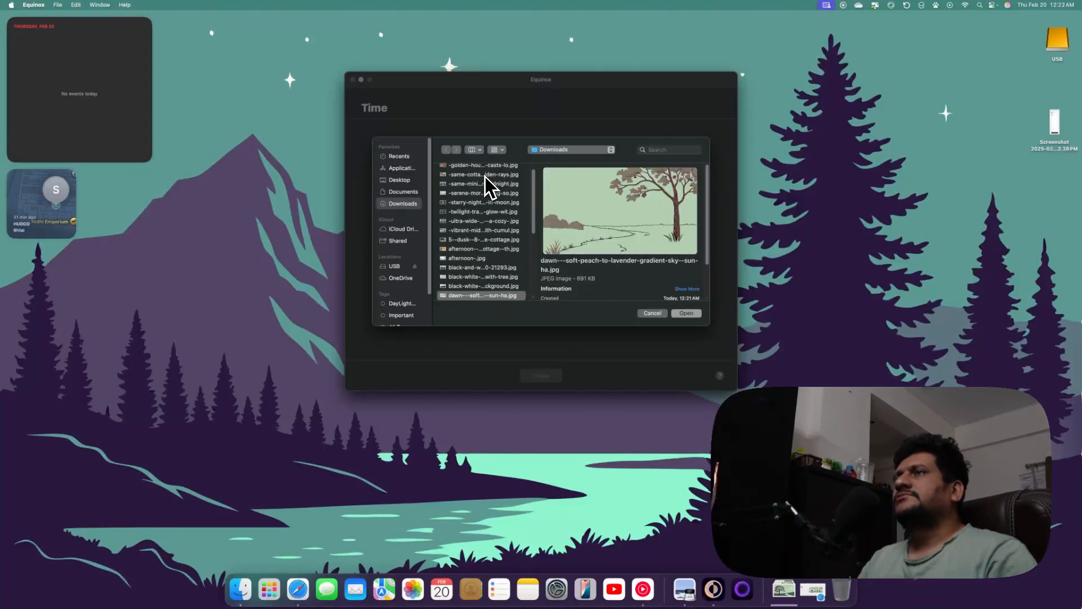
pyautogui.press('Up')
pyautogui.press('Down')
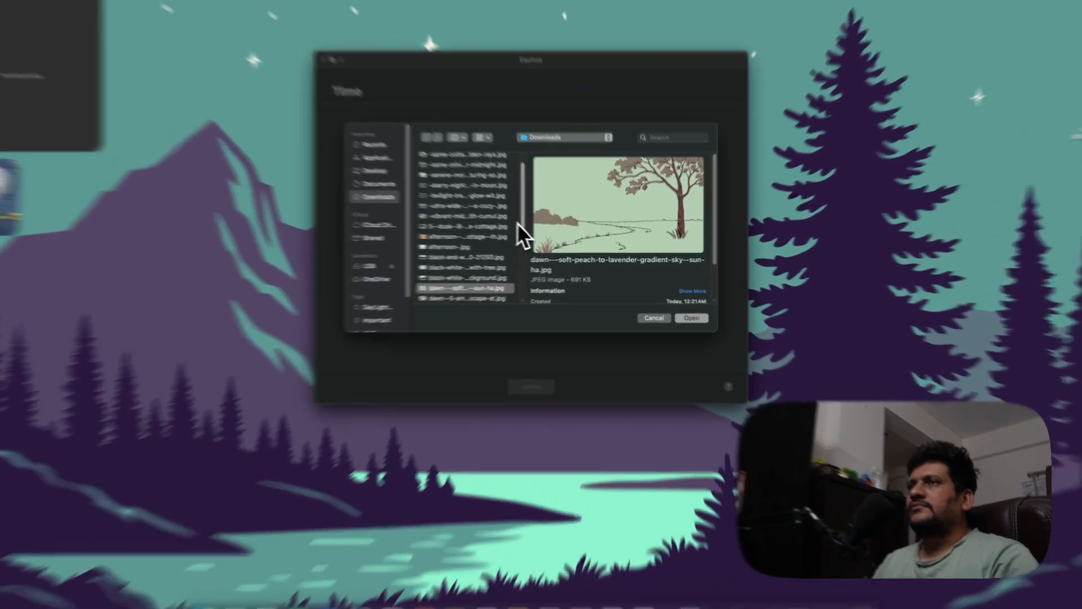
# Multi-select the exported Dawn, Dusk, Afternoon and Midday images in the Downloads folder
pyautogui.scroll(-3, 510, 242)
pyautogui.keyDown('shift'); pyautogui.click(344, 178); pyautogui.keyUp('shift')
pyautogui.keyDown('shift'); pyautogui.click(344, 188); pyautogui.keyUp('shift')
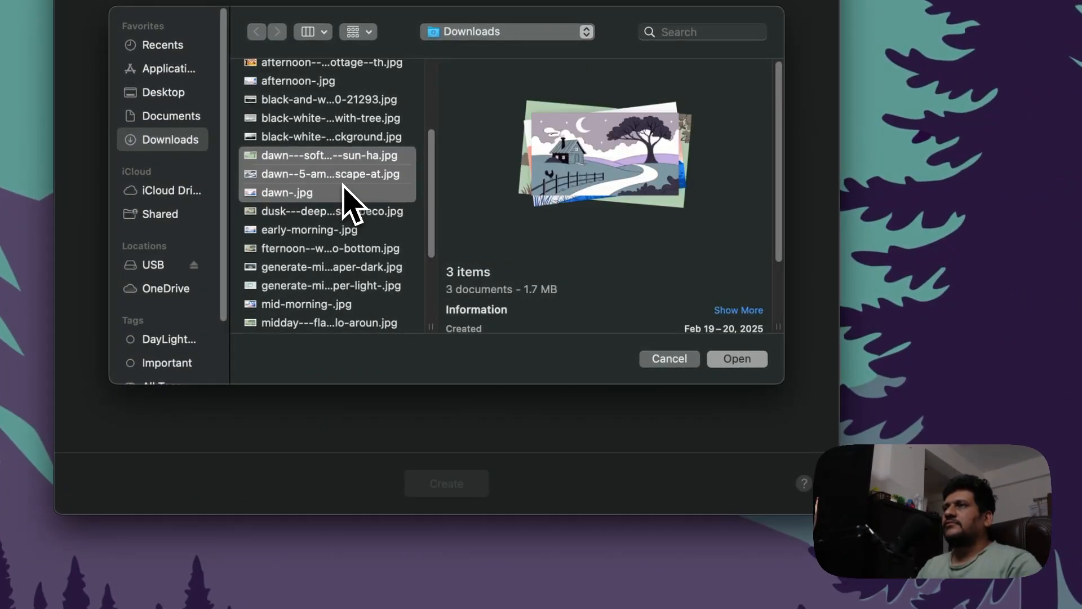
pyautogui.keyDown('super'); pyautogui.click(343, 176); pyautogui.keyUp('super')
pyautogui.keyDown('super'); pyautogui.click(345, 193); pyautogui.keyUp('super')
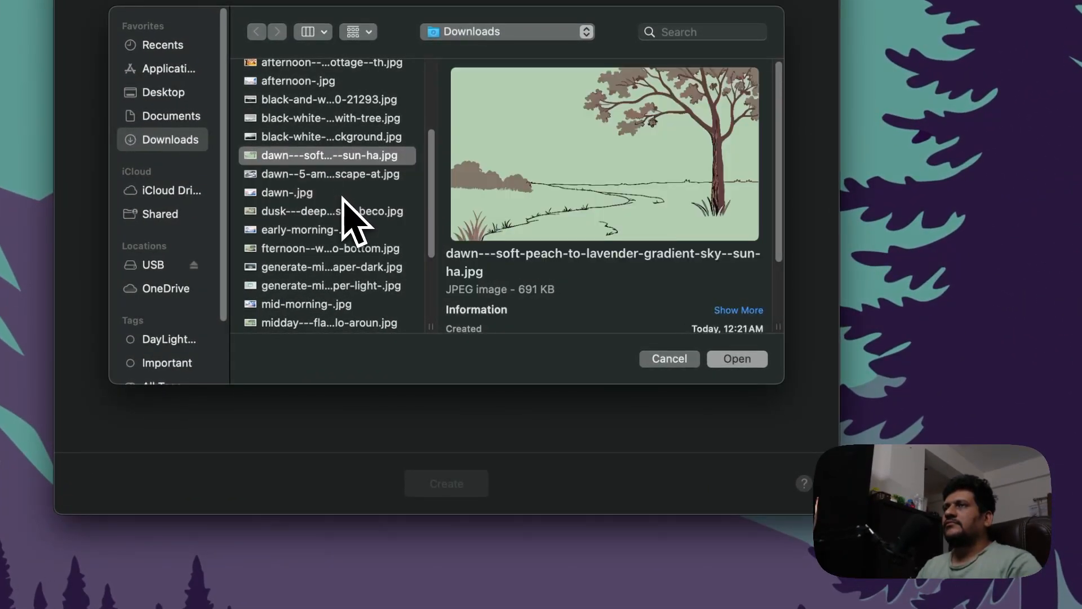
pyautogui.keyDown('super'); pyautogui.click(345, 211); pyautogui.keyUp('super')
pyautogui.keyDown('super'); pyautogui.click(346, 230); pyautogui.keyUp('super')
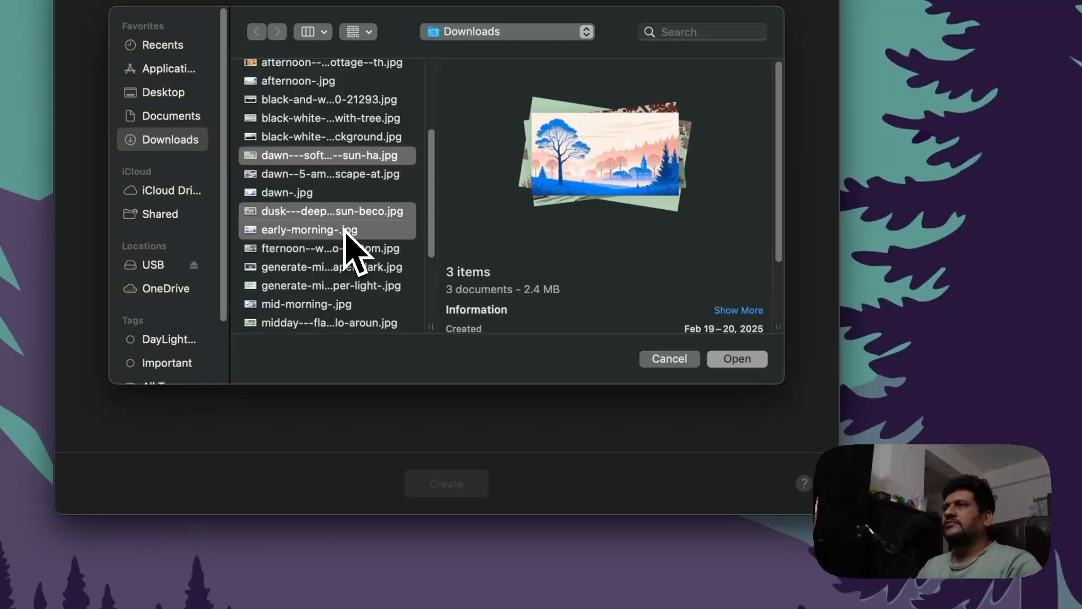
pyautogui.keyDown('super'); pyautogui.click(345, 230); pyautogui.keyUp('super')
pyautogui.keyDown('super'); pyautogui.click(350, 248); pyautogui.keyUp('super')
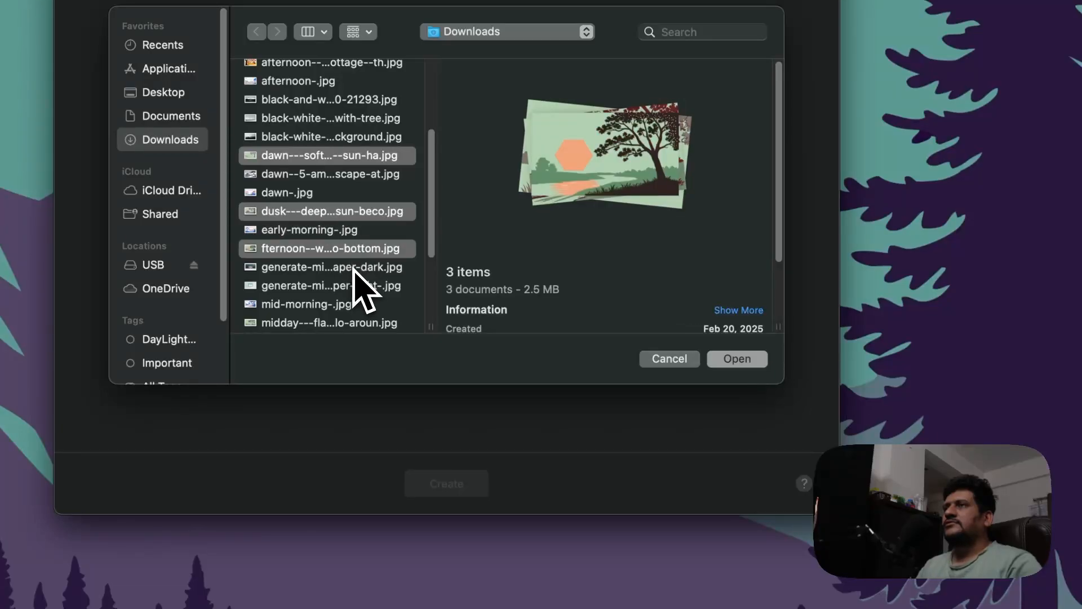
pyautogui.keyDown('super'); pyautogui.click(354, 269); pyautogui.keyUp('super')
pyautogui.keyDown('super'); pyautogui.click(355, 273); pyautogui.keyUp('super')
pyautogui.keyDown('super'); pyautogui.click(357, 286); pyautogui.keyUp('super')
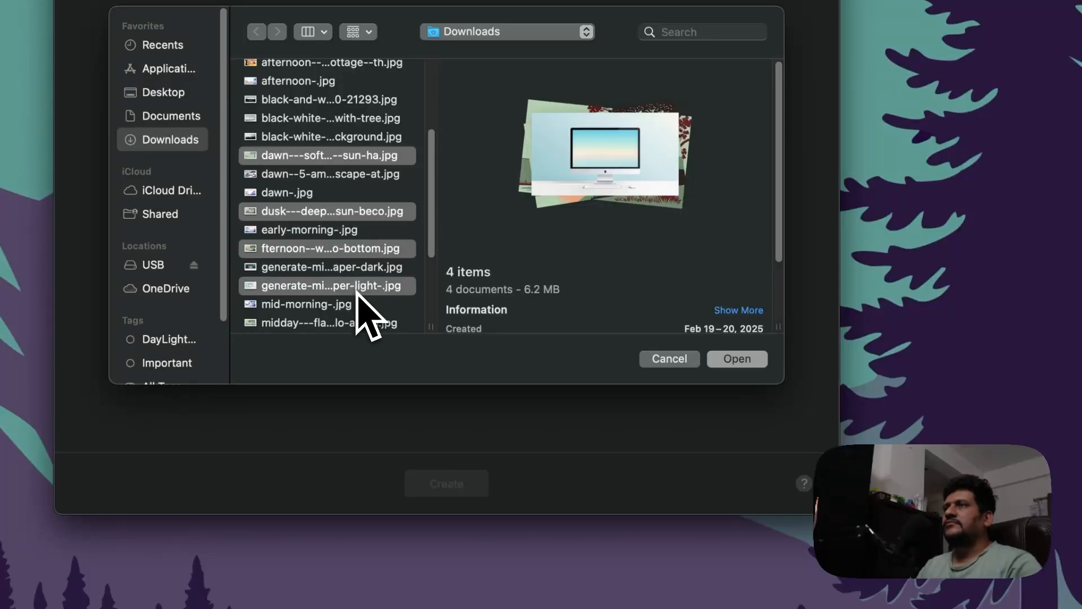
pyautogui.keyDown('super'); pyautogui.click(355, 288); pyautogui.keyUp('super')
pyautogui.keyDown('super'); pyautogui.click(355, 304); pyautogui.keyUp('super')
pyautogui.keyDown('super'); pyautogui.click(353, 303); pyautogui.keyUp('super')
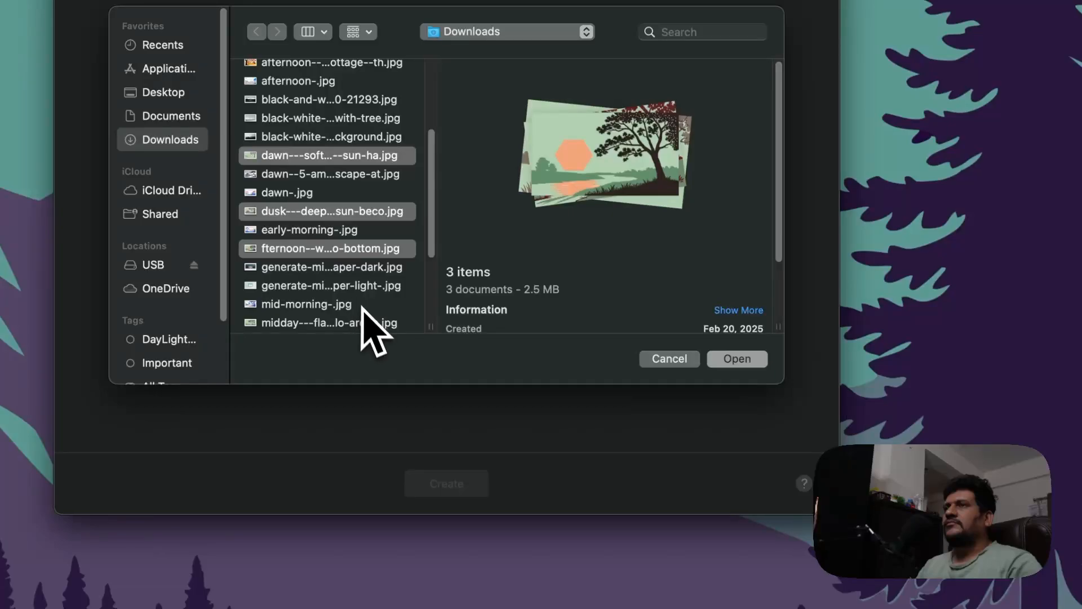
pyautogui.keyDown('super'); pyautogui.click(365, 322); pyautogui.keyUp('super')
# Add the Morning and Night images to the selection and open all six images in Equinox
pyautogui.moveTo(432, 248); pyautogui.dragTo(442, 310)
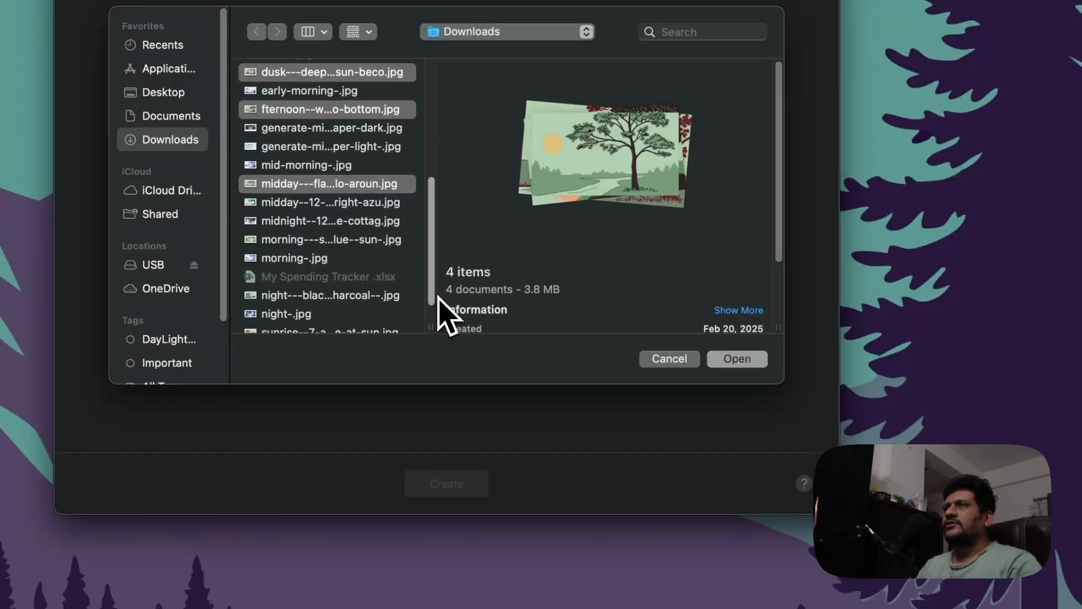
pyautogui.keyDown('super'); pyautogui.click(385, 221); pyautogui.keyUp('super')
pyautogui.keyDown('super'); pyautogui.click(384, 221); pyautogui.keyUp('super')
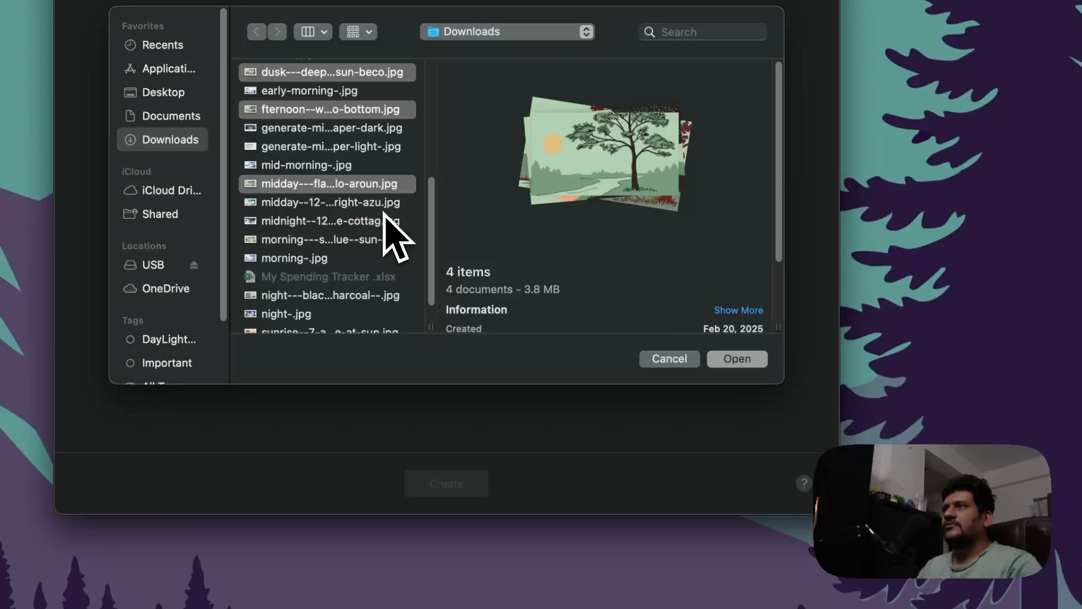
pyautogui.keyDown('super'); pyautogui.click(386, 202); pyautogui.keyUp('super')
pyautogui.keyDown('super'); pyautogui.click(385, 204); pyautogui.keyUp('super')
pyautogui.keyDown('super'); pyautogui.click(385, 239); pyautogui.keyUp('super')
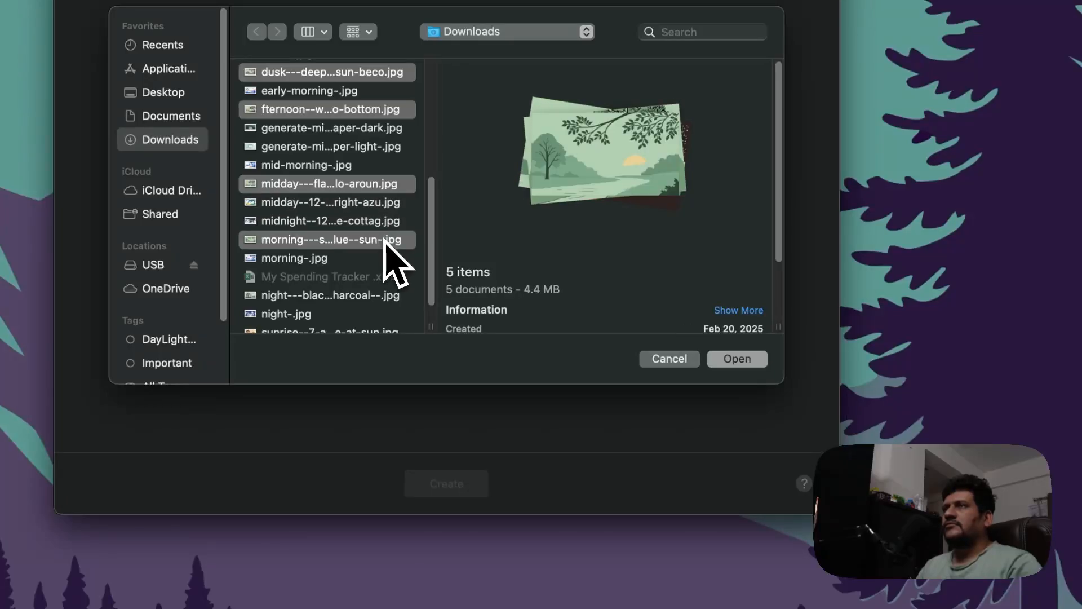
pyautogui.keyDown('super'); pyautogui.click(338, 258); pyautogui.keyUp('super')
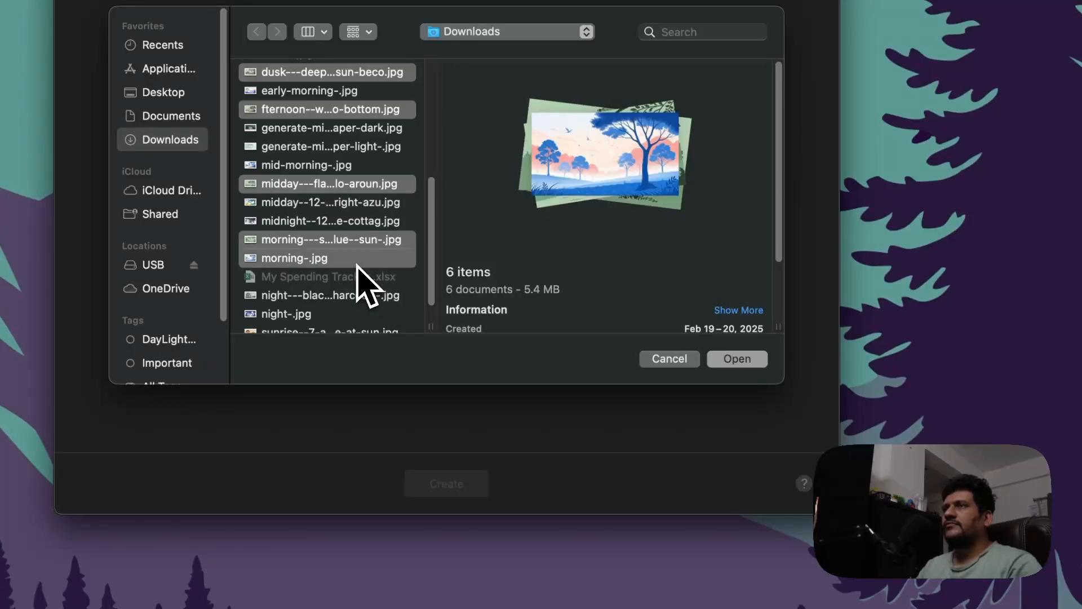
pyautogui.keyDown('super'); pyautogui.click(358, 263); pyautogui.keyUp('super')
pyautogui.keyDown('super'); pyautogui.click(379, 313); pyautogui.keyUp('super')
pyautogui.keyDown('super'); pyautogui.click(379, 311); pyautogui.keyUp('super')
pyautogui.keyDown('super'); pyautogui.click(379, 299); pyautogui.keyUp('super')
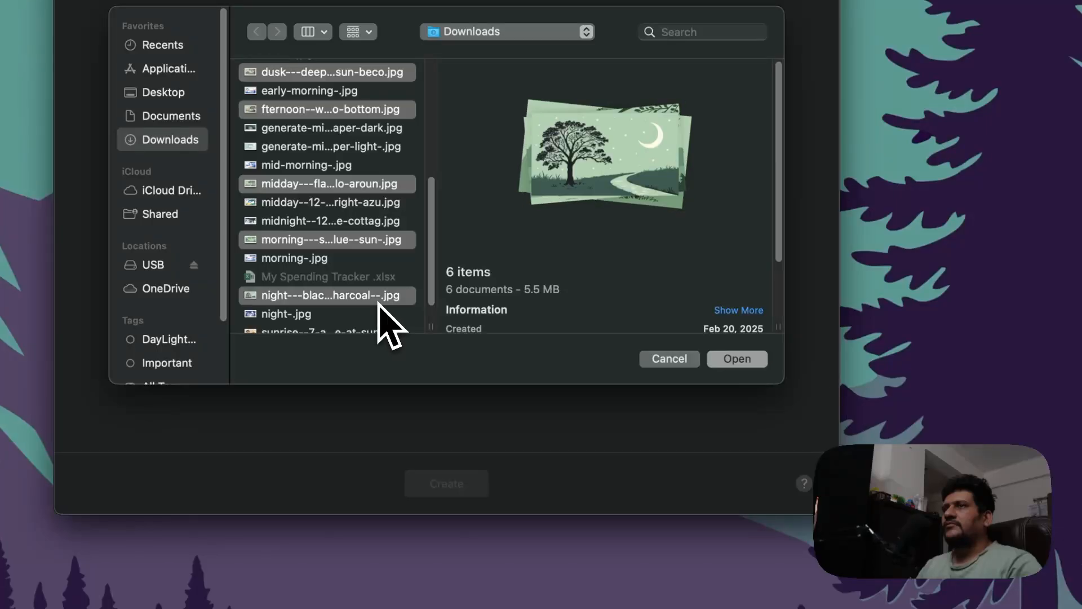
pyautogui.click(729, 362)
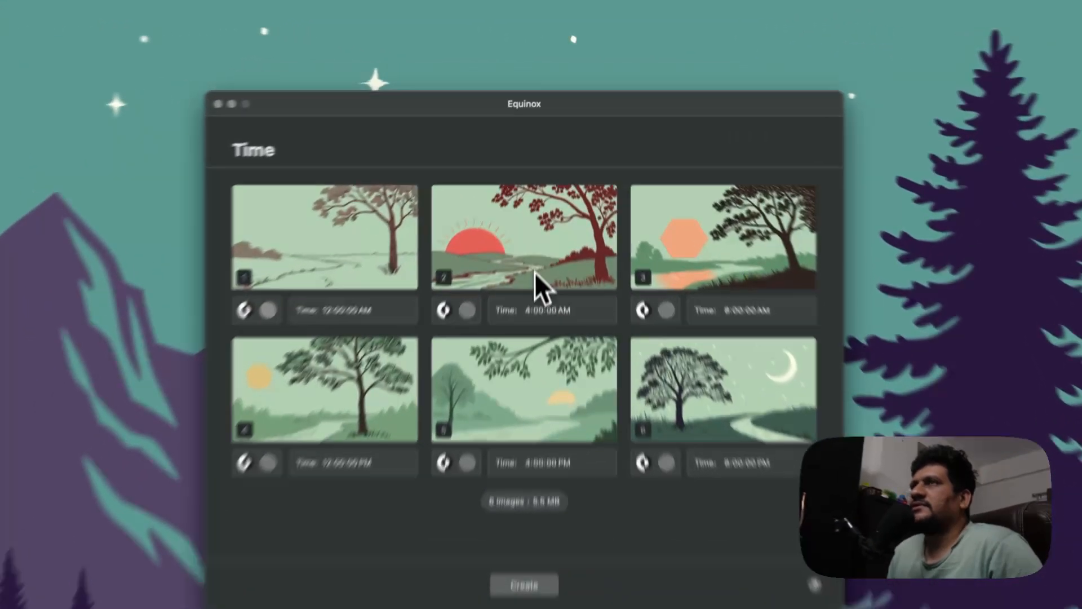
# Create the time-based wallpaper from the six images in their current order
pyautogui.moveTo(547, 179)
pyautogui.mouseDown()
pyautogui.moveTo(526, 183)
pyautogui.moveTo(537, 180)
pyautogui.mouseUp()
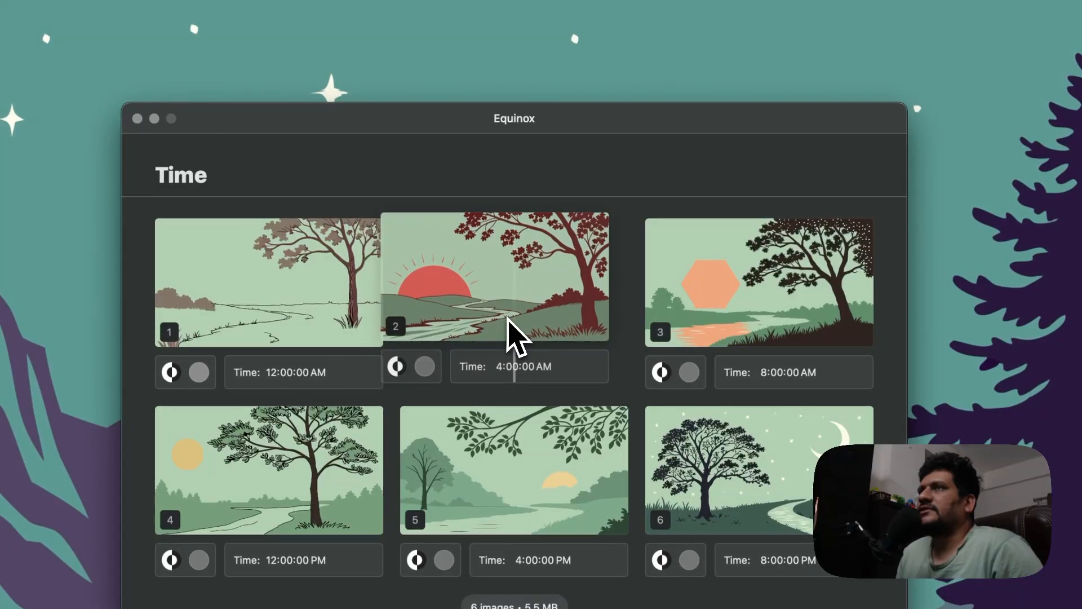
pyautogui.moveTo(507, 320); pyautogui.dragTo(394, 333)
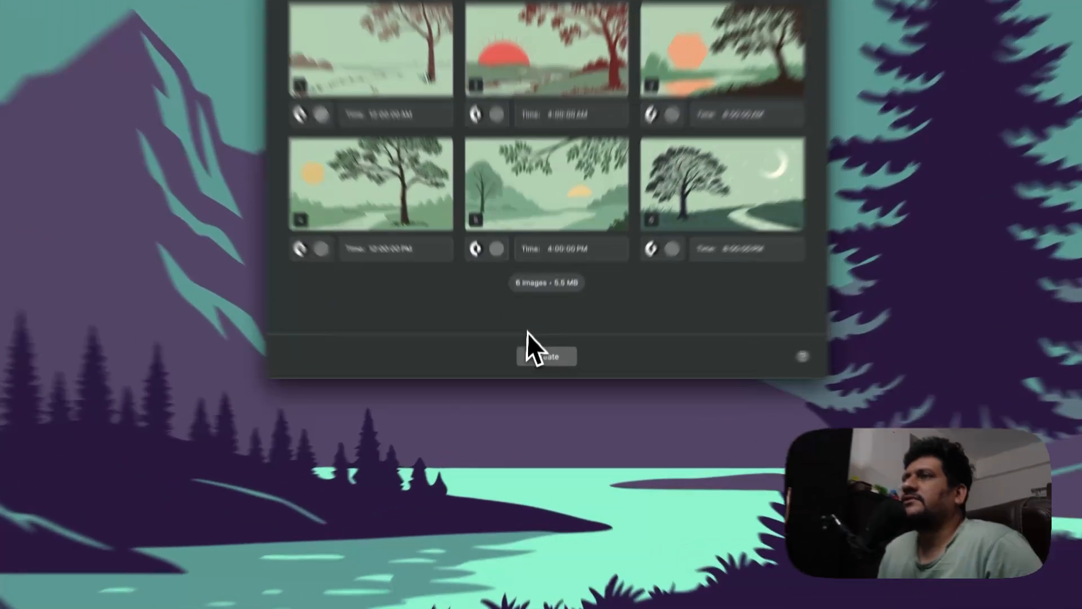
pyautogui.click(547, 376)
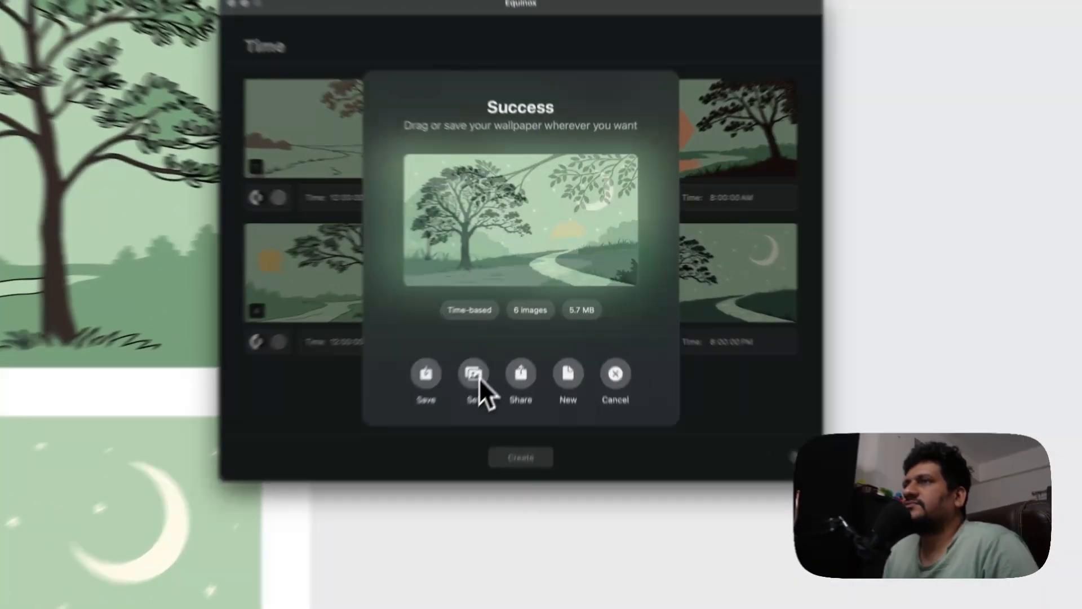
# Set the new wallpaper, saving it as wallpaper in Downloads and replacing the existing file
pyautogui.click(510, 322)
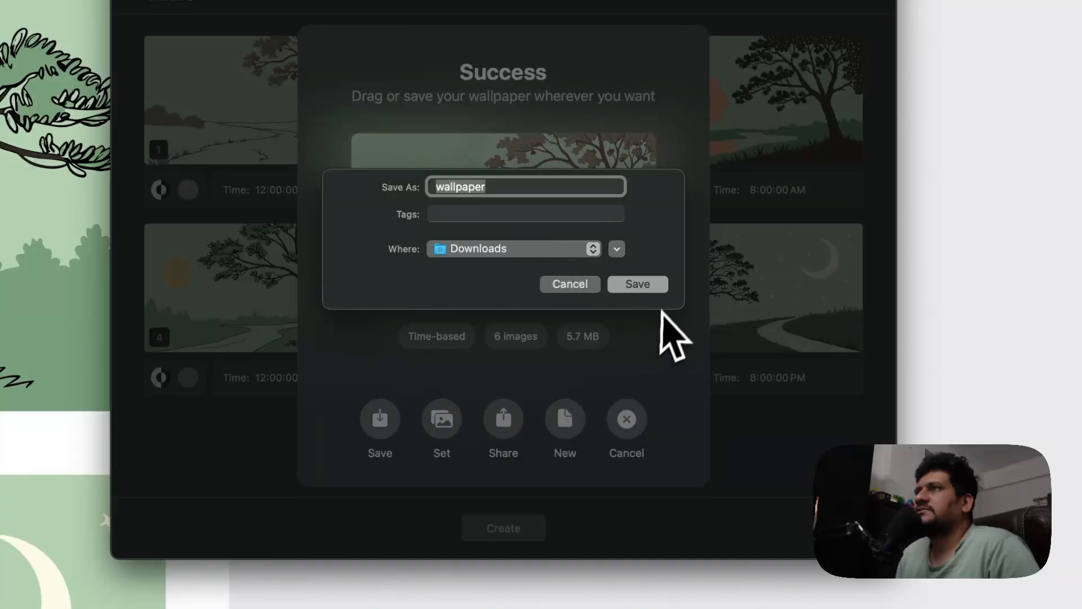
pyautogui.click(665, 293)
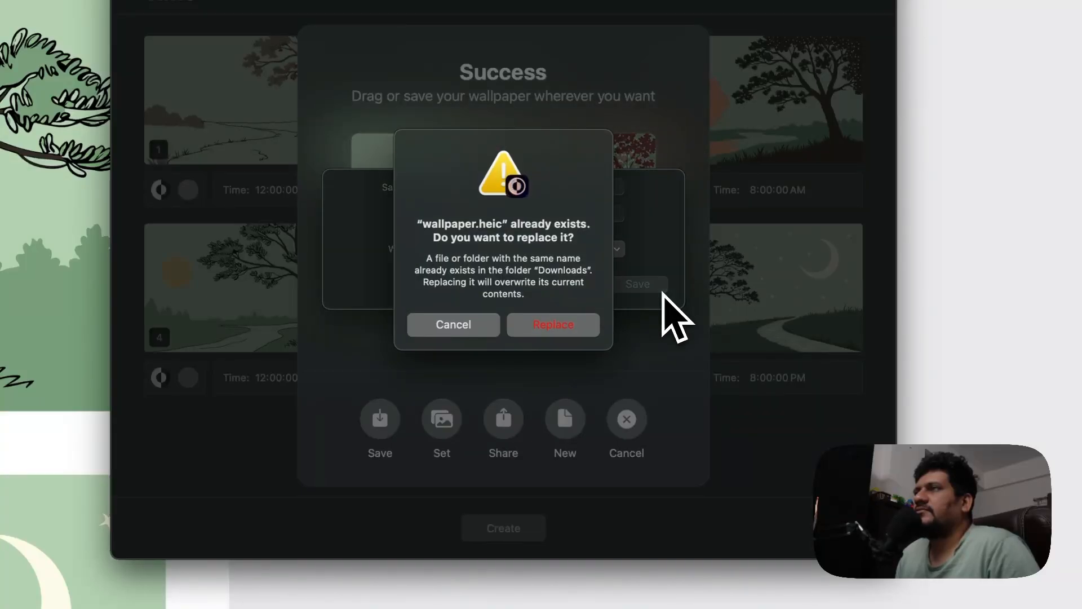
pyautogui.click(563, 326)
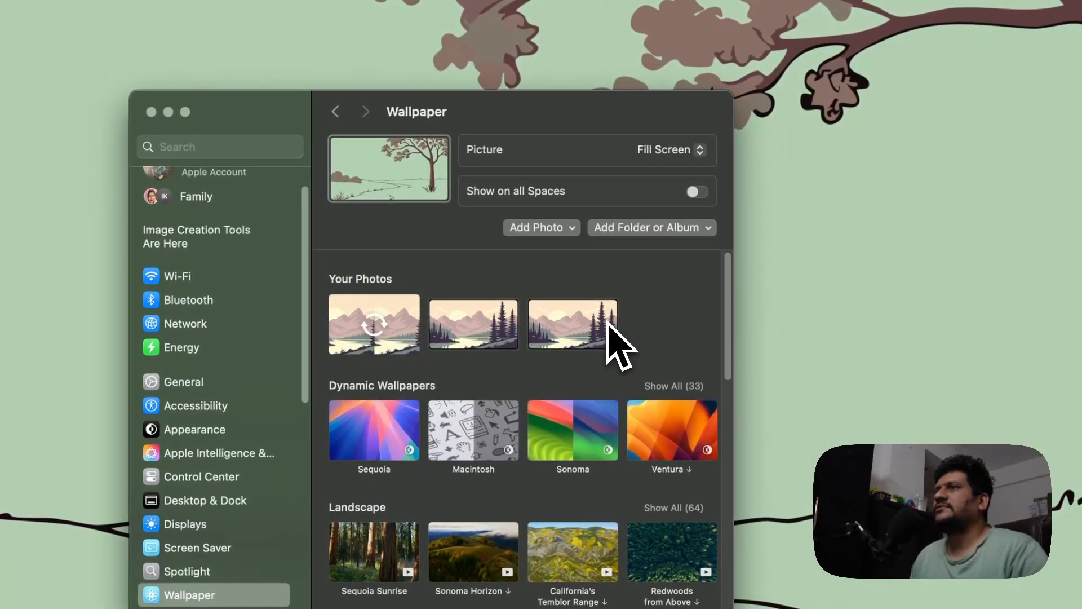
# Examine the photo and wallpaper options in the system Wallpaper settings
pyautogui.click(390, 324)
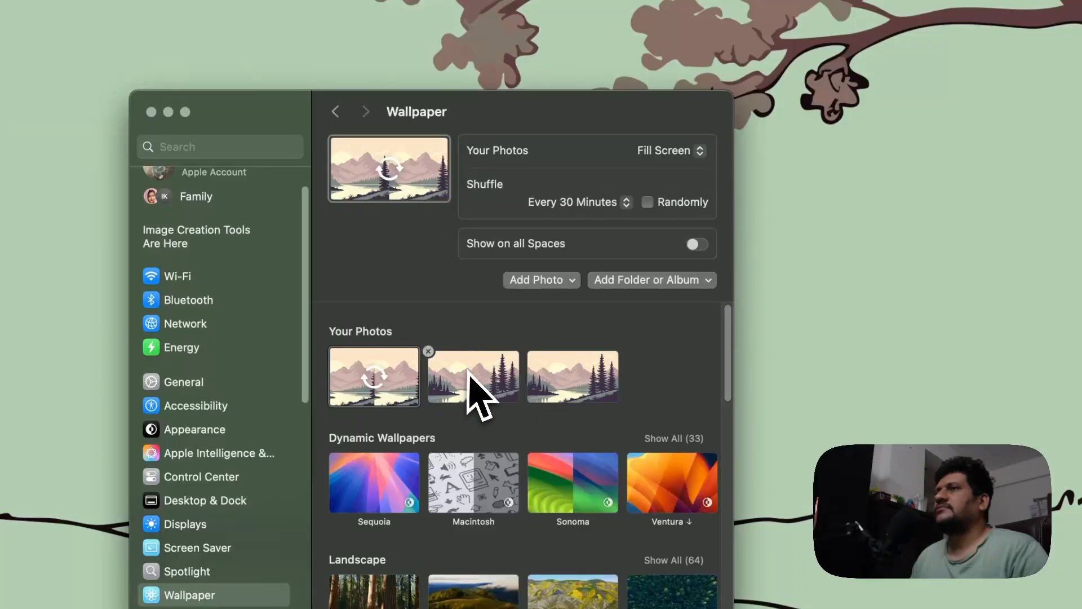
pyautogui.click(537, 280)
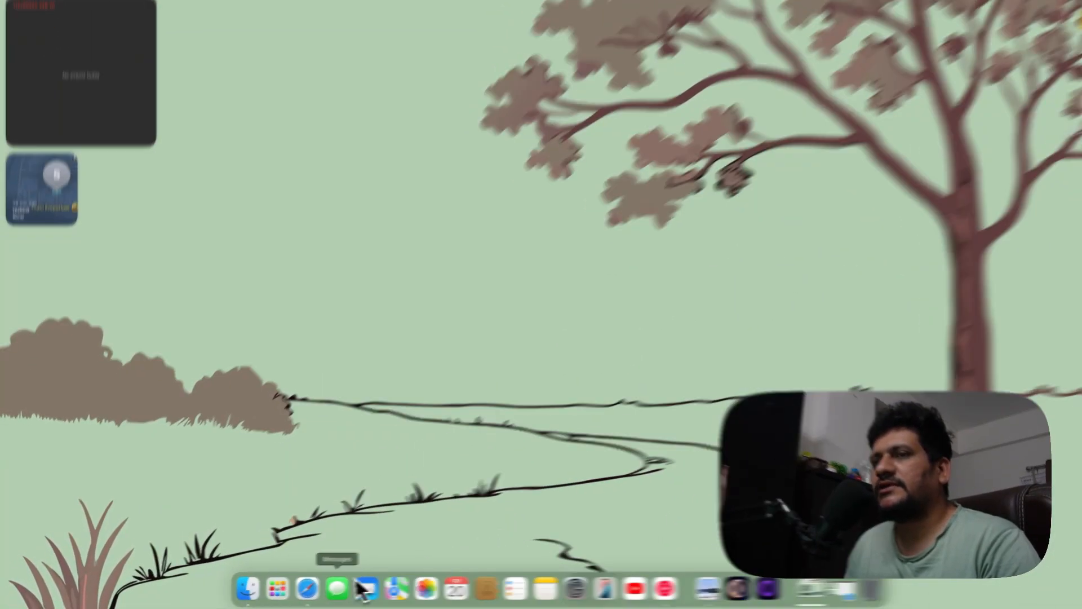
# Switch back to the browser and open the DeepSeek tab with the wallpaper prompts
pyautogui.click(294, 593)
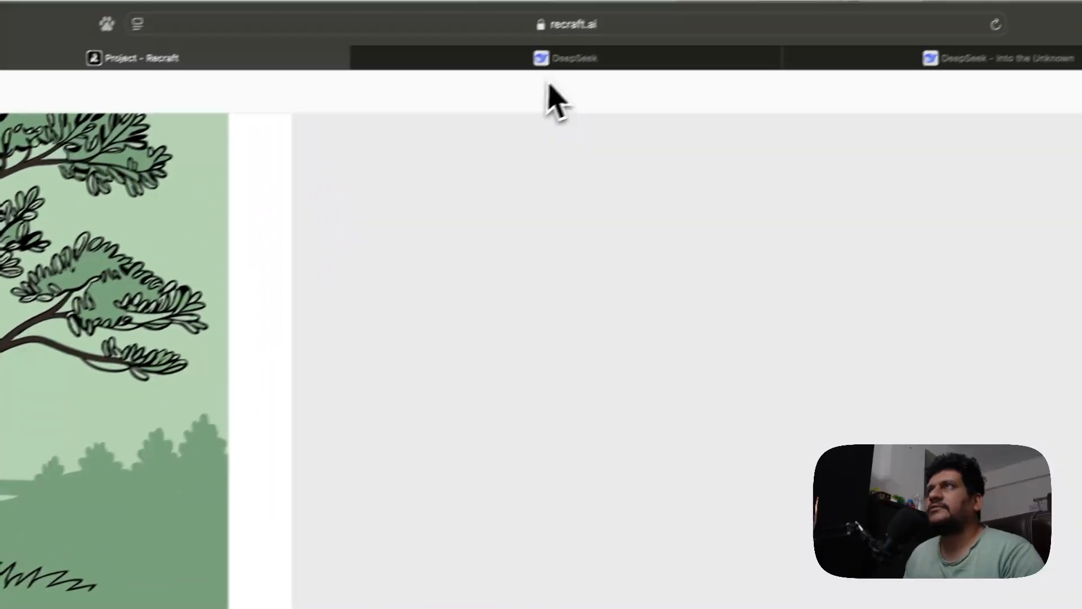
pyautogui.click(569, 59)
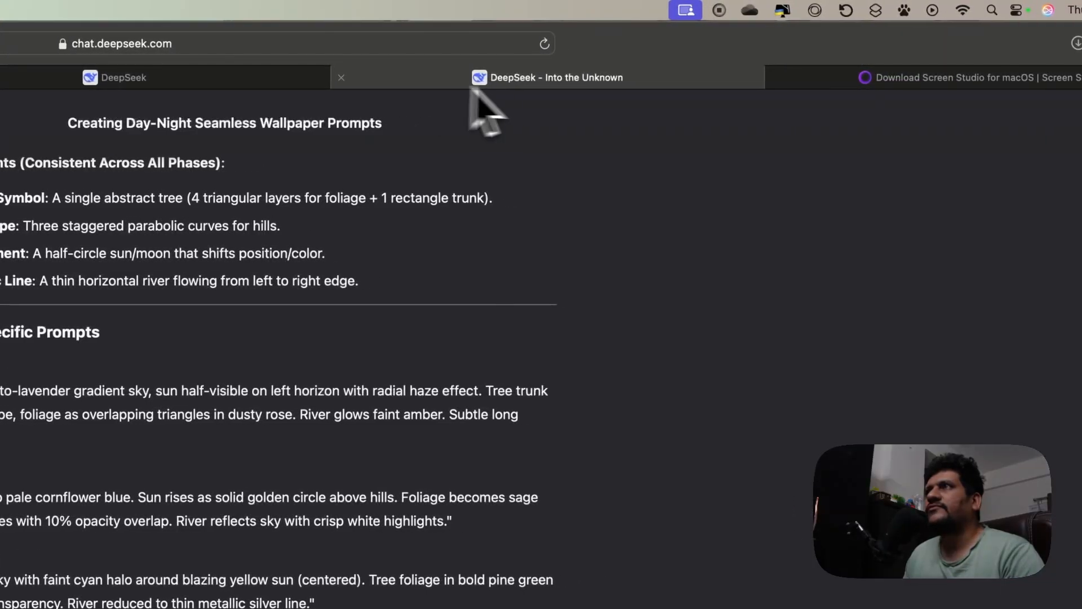